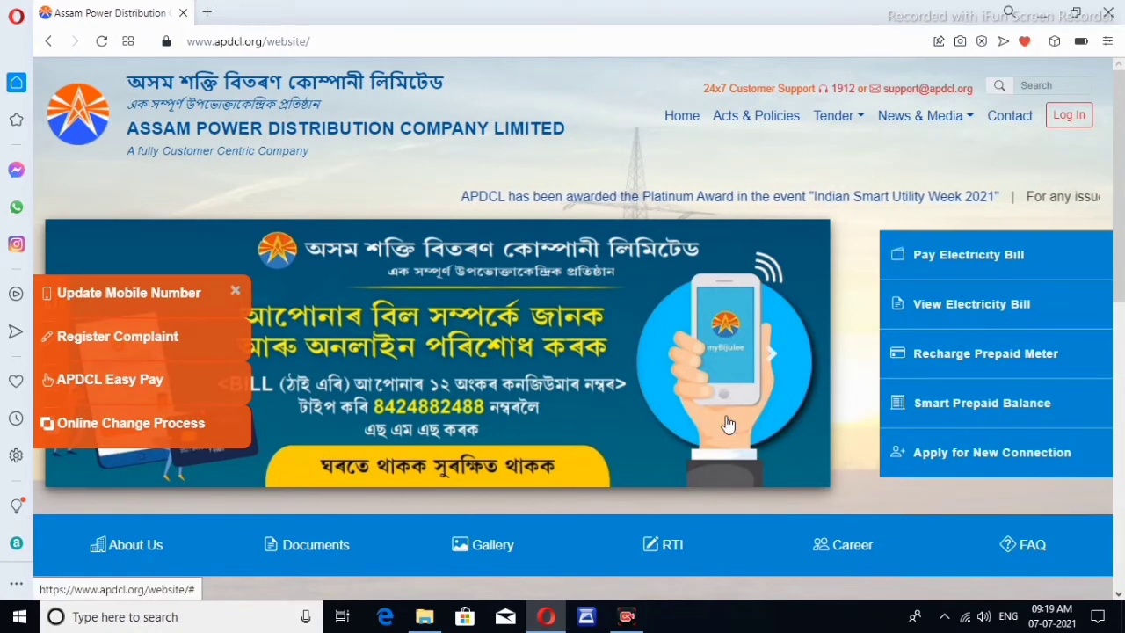
# Scroll down to Quick Links and launch the APDCL Easy Pay login in a new tab
pyautogui.scroll(-1, 707, 389)
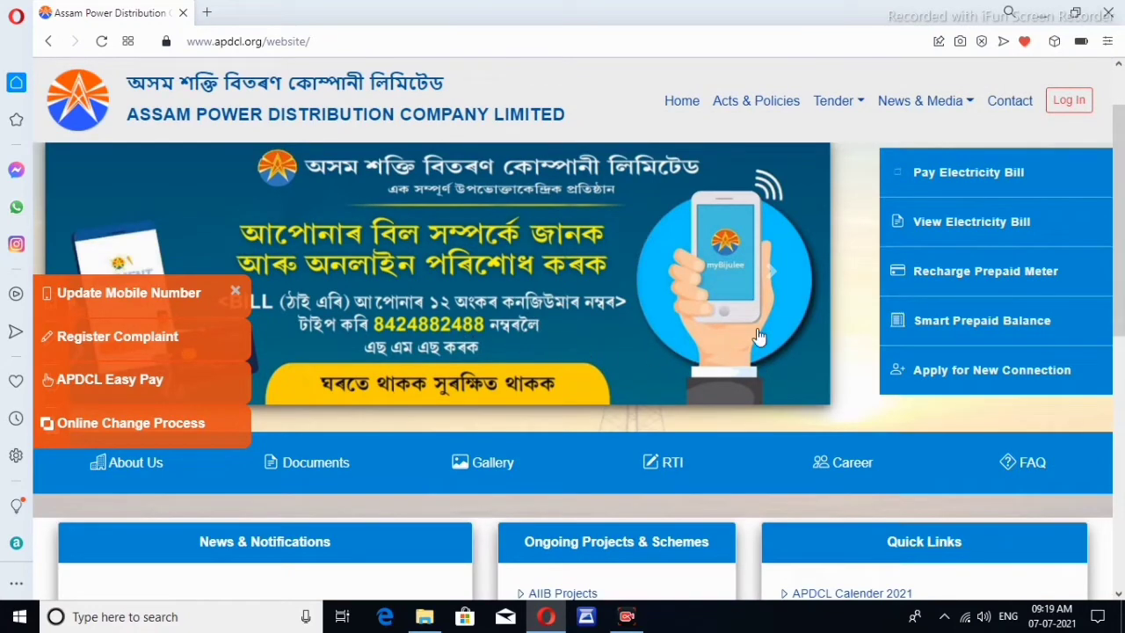
pyautogui.scroll(-3, 691, 323)
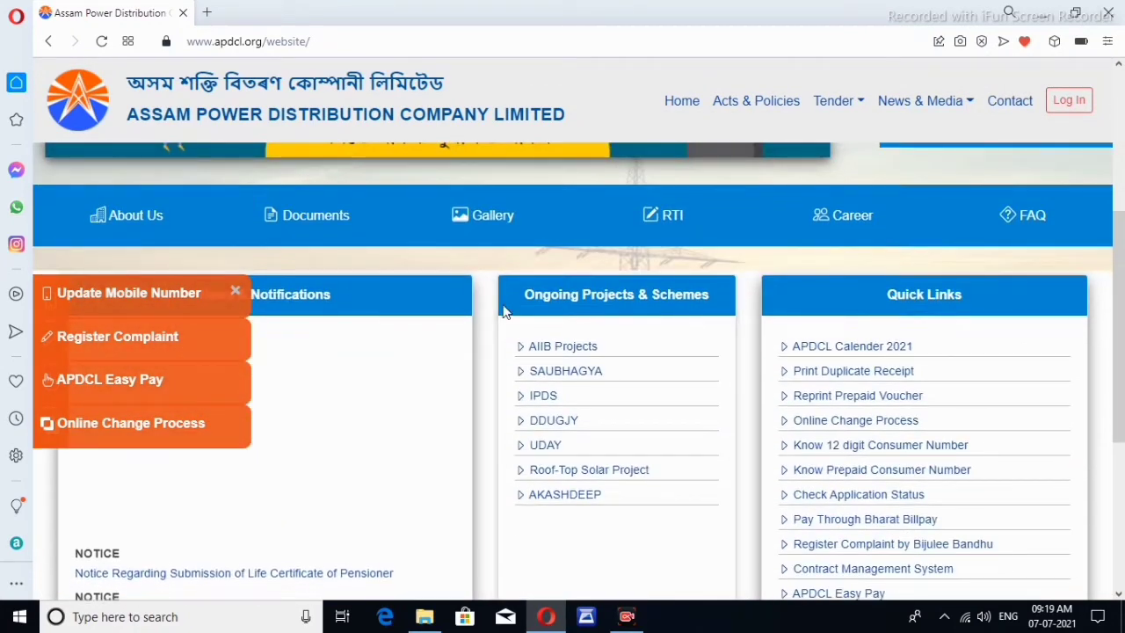
pyautogui.scroll(-1, 705, 352)
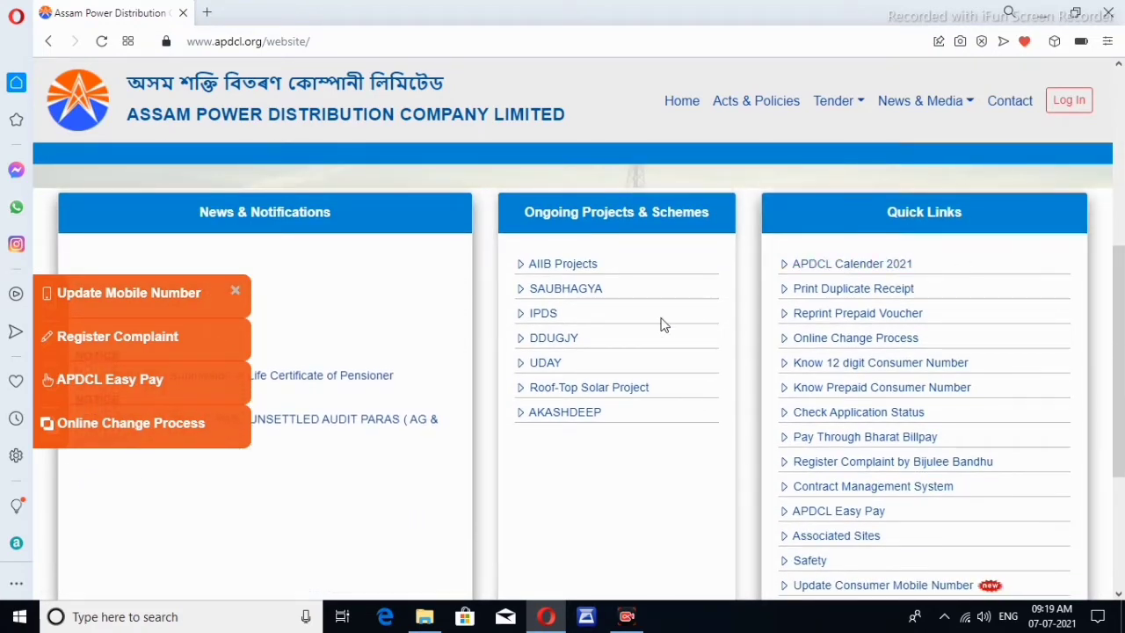
pyautogui.scroll(-2, 676, 317)
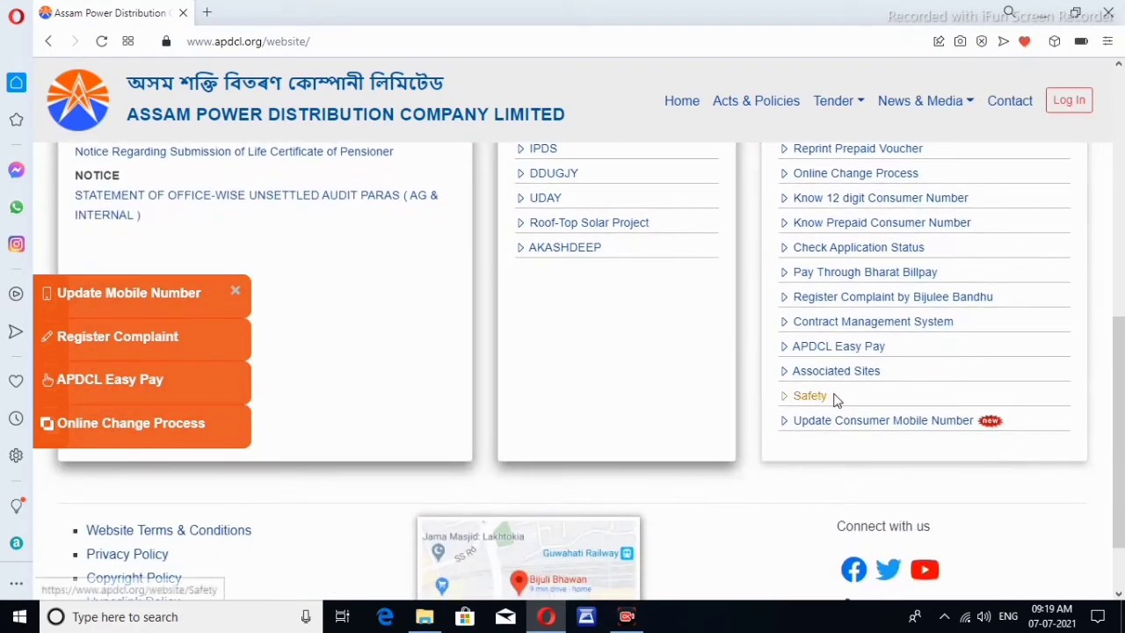
pyautogui.click(847, 351)
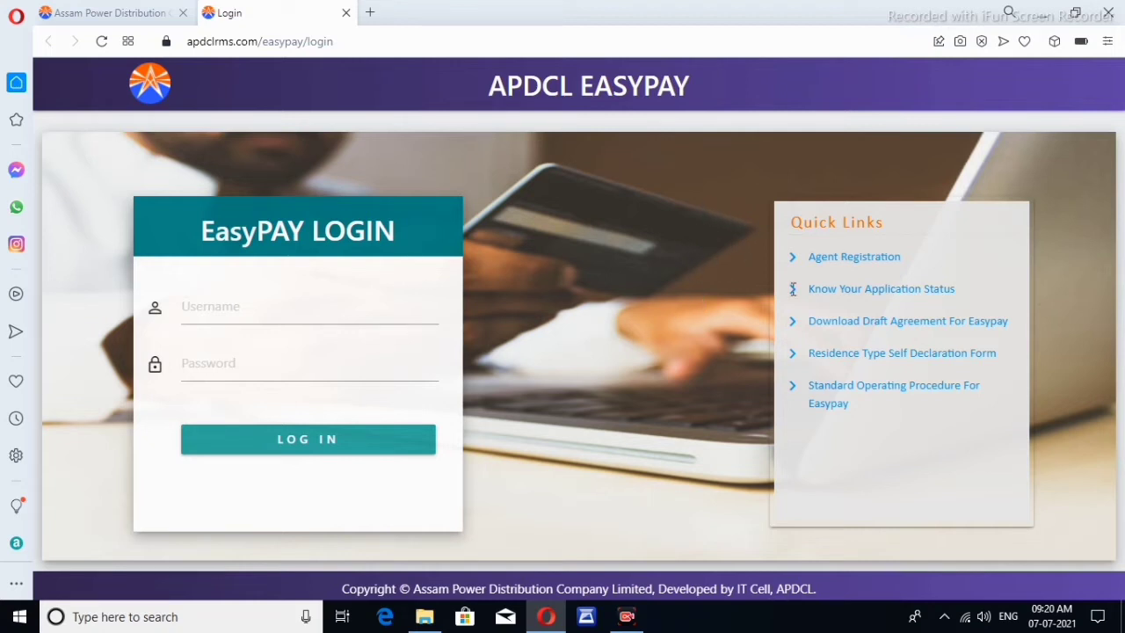
# Launch Agent Registration from the login page's Quick Links and scroll through the blank form
pyautogui.click(865, 257)
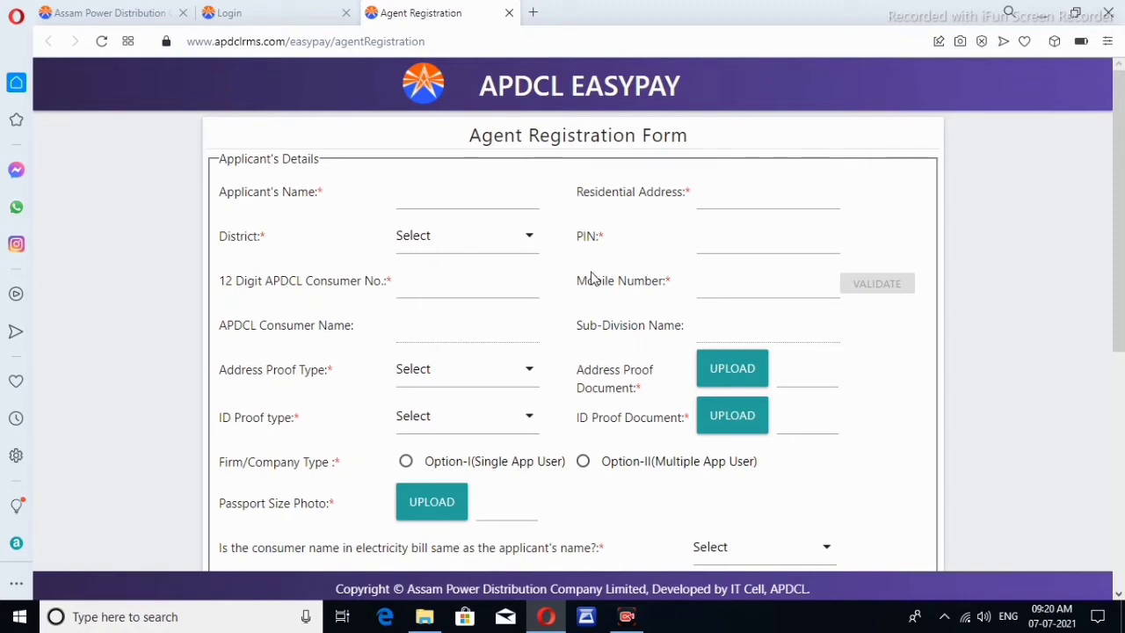
pyautogui.scroll(-2, 663, 264)
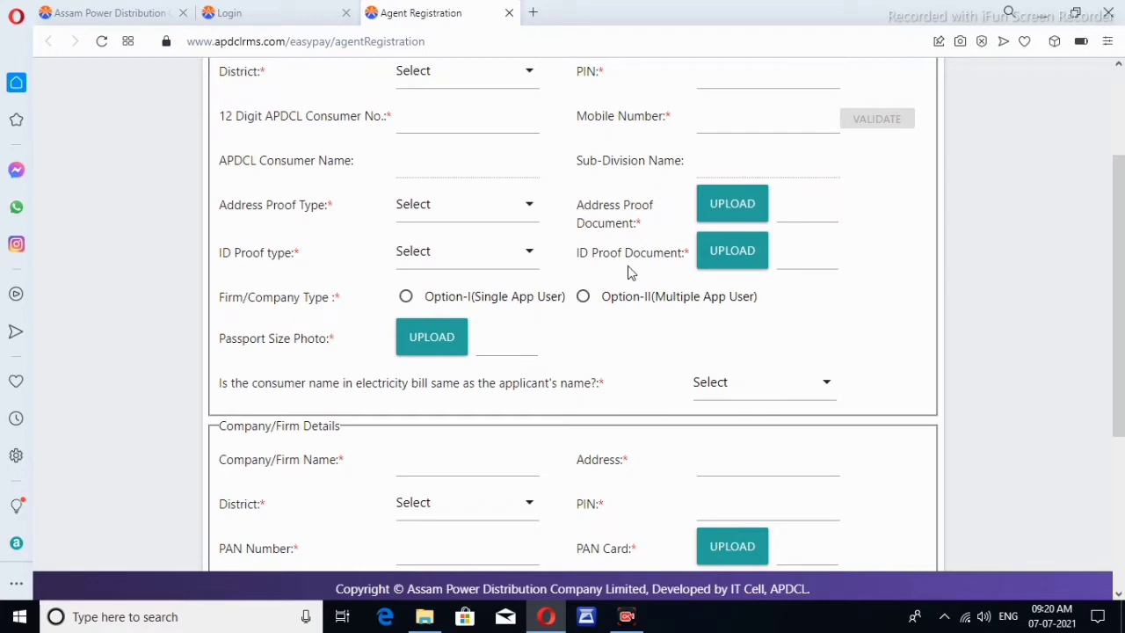
pyautogui.scroll(-3, 642, 339)
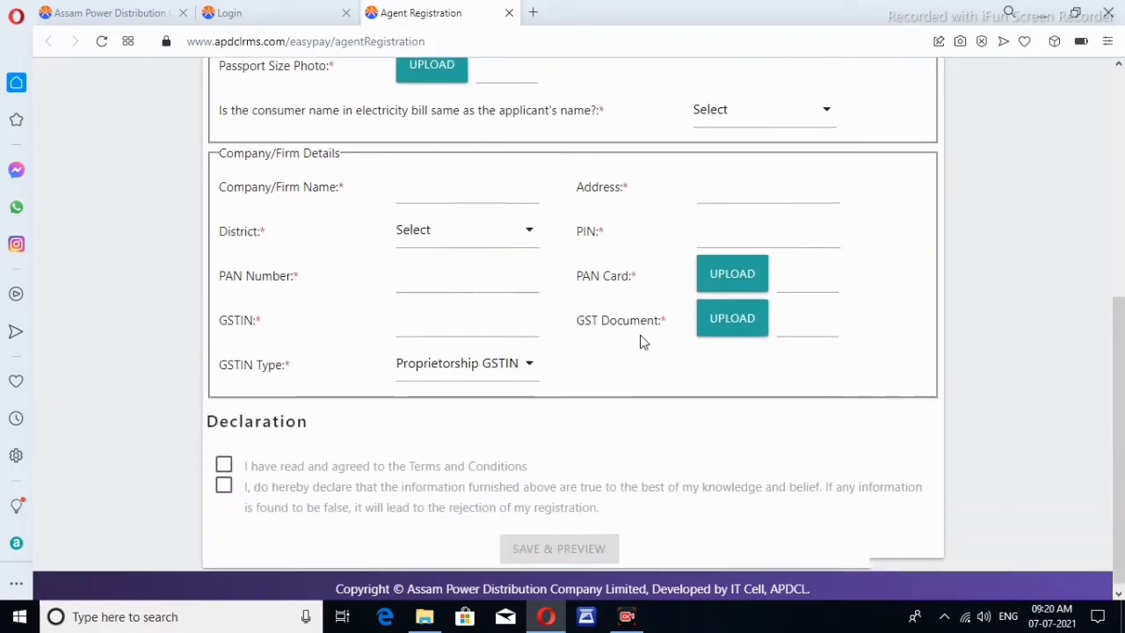
pyautogui.scroll(5, 640, 339)
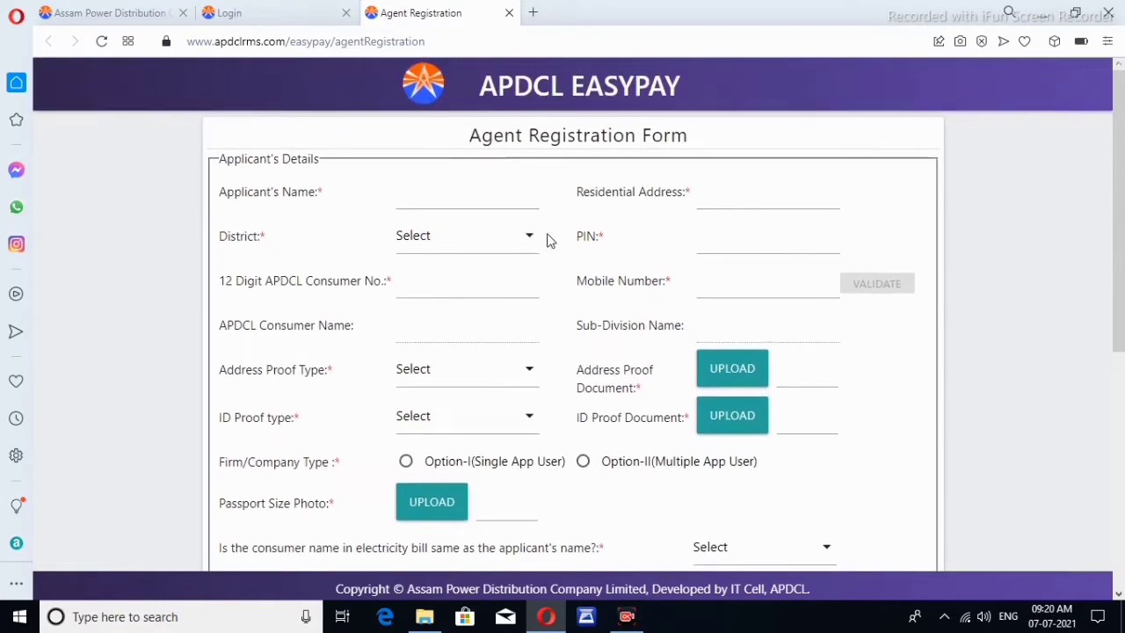
# Enter the applicant's full name and residential address, retyping the town in capitals as HOJAI
pyautogui.click(430, 189)
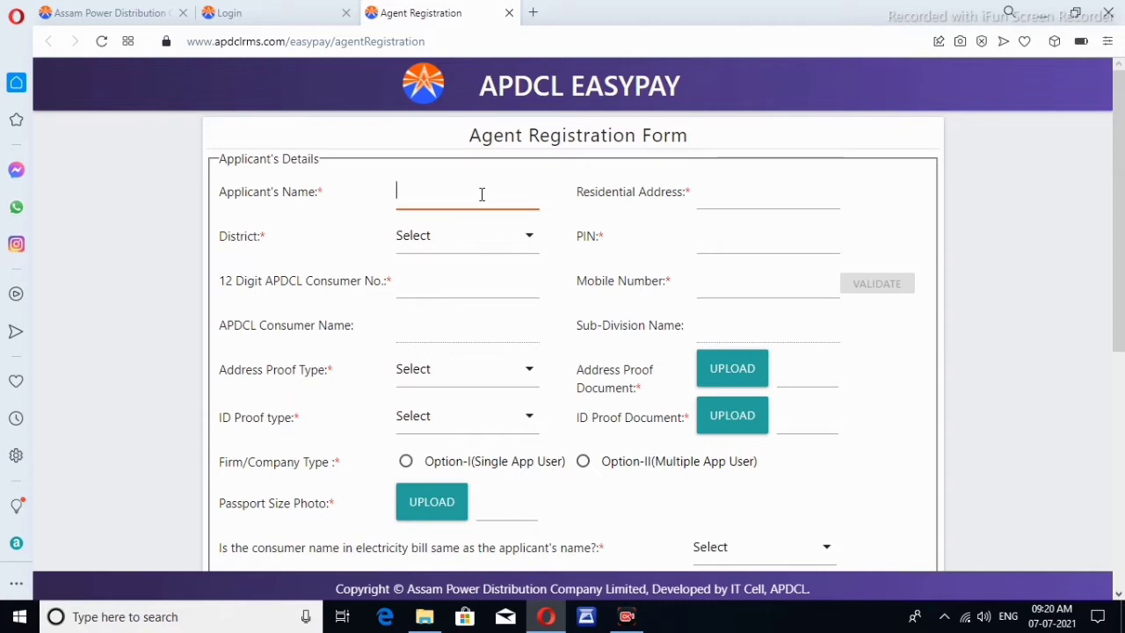
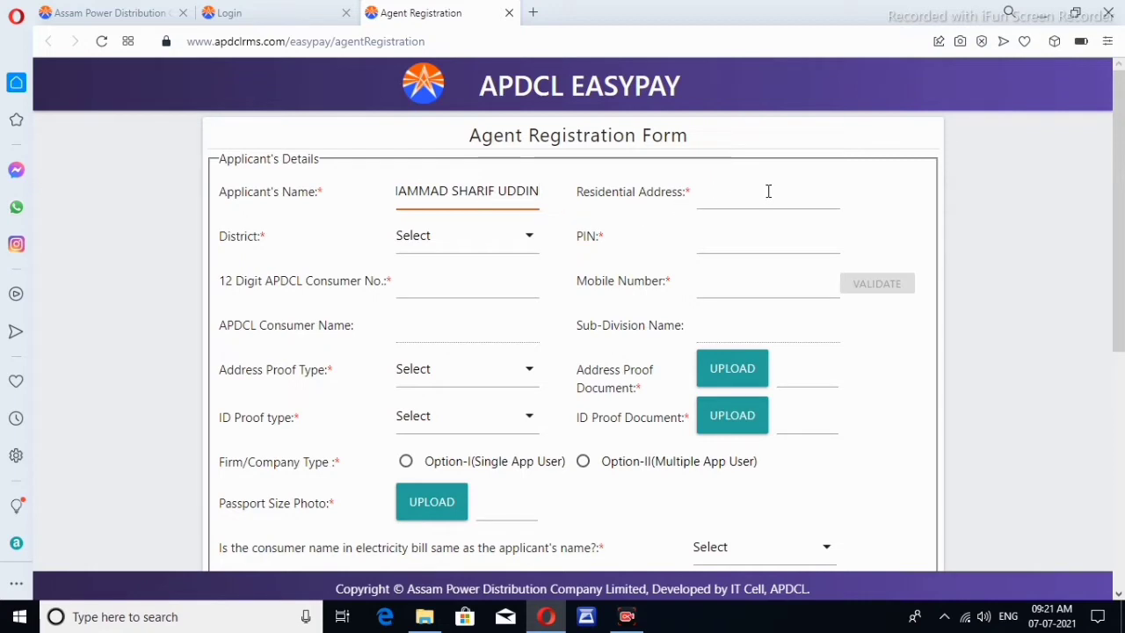
pyautogui.click(768, 191)
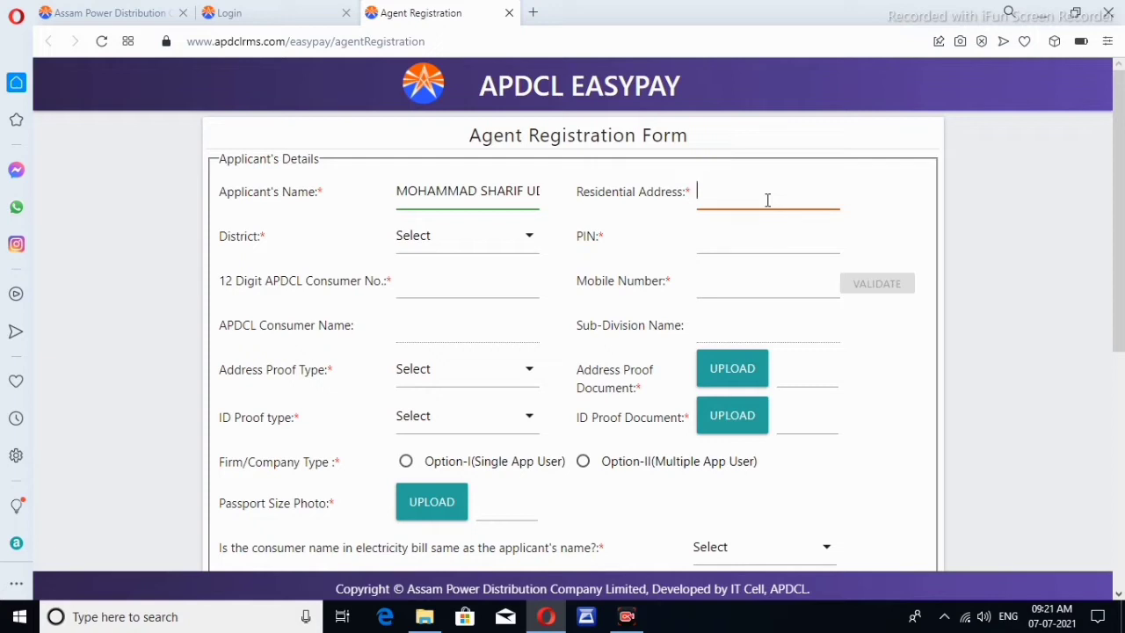
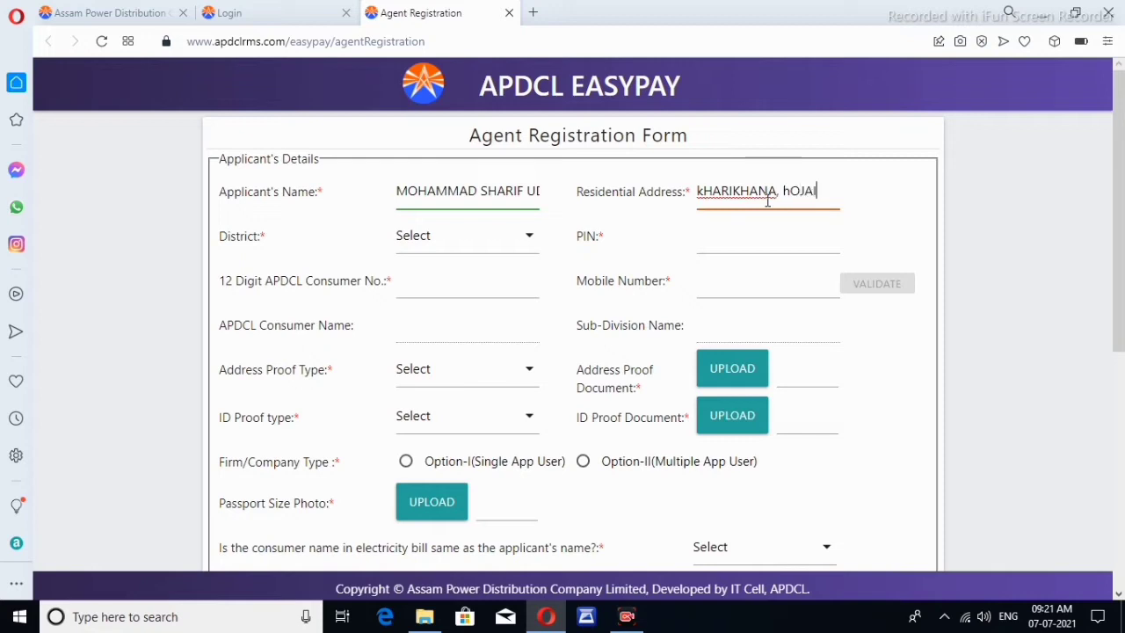
pyautogui.moveTo(821, 189); pyautogui.dragTo(785, 187)
pyautogui.press('BackSpace')
pyautogui.write('HOJAI')
pyautogui.press('Tab')
pyautogui.press('h')
pyautogui.press('Tab')
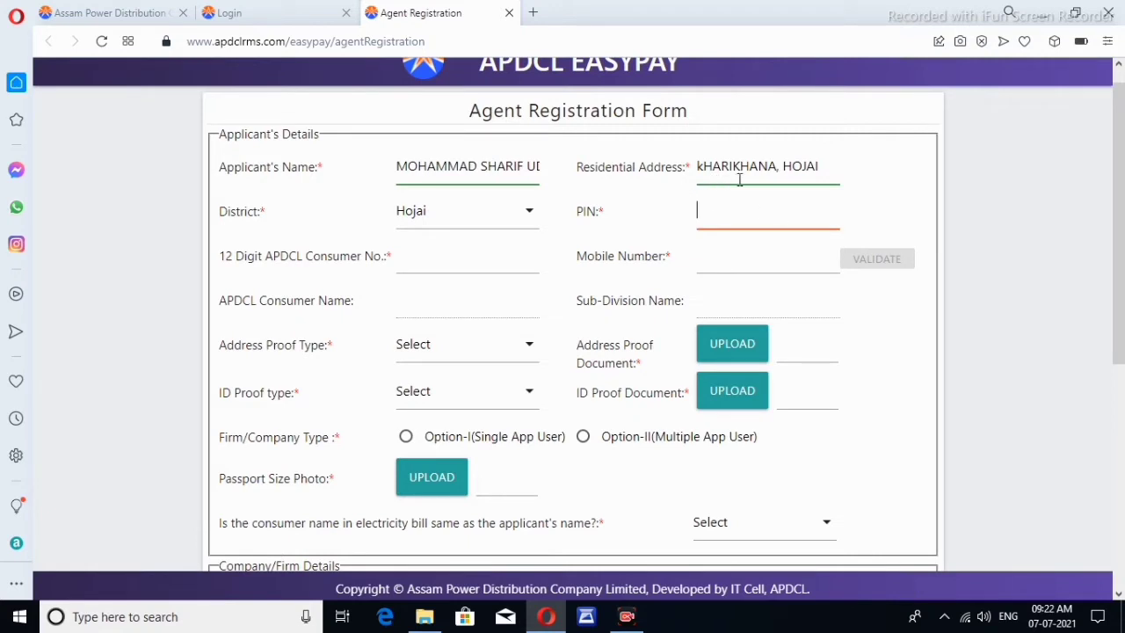
# Leave the district set to Hojai and enter the area's PIN code
pyautogui.click(467, 219)
pyautogui.scroll(-5, 509, 431)
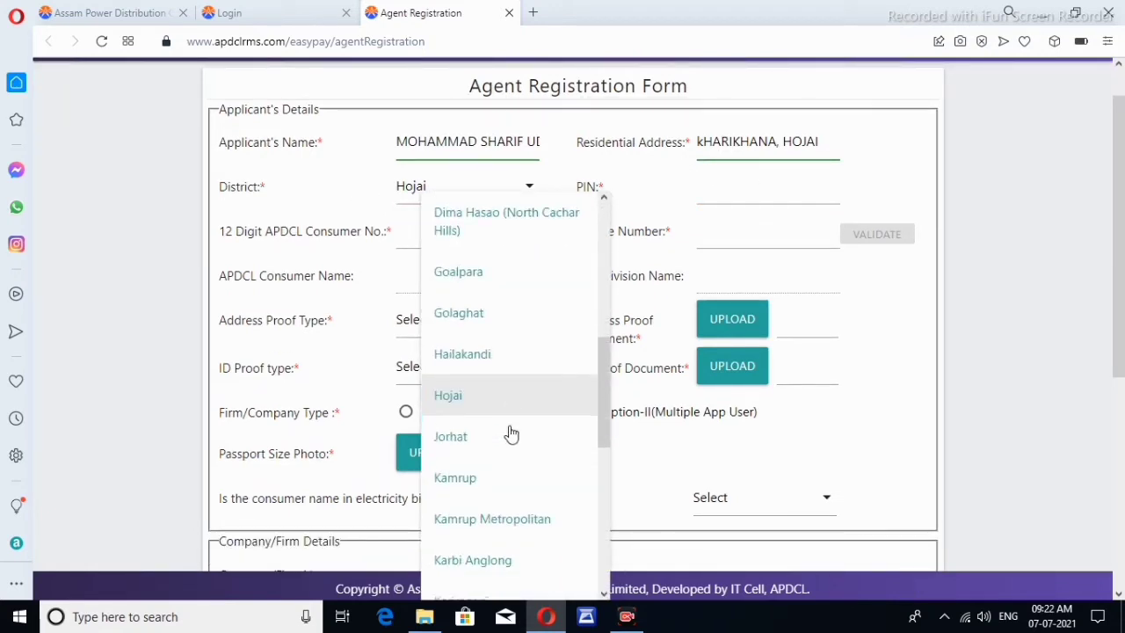
pyautogui.scroll(5, 507, 326)
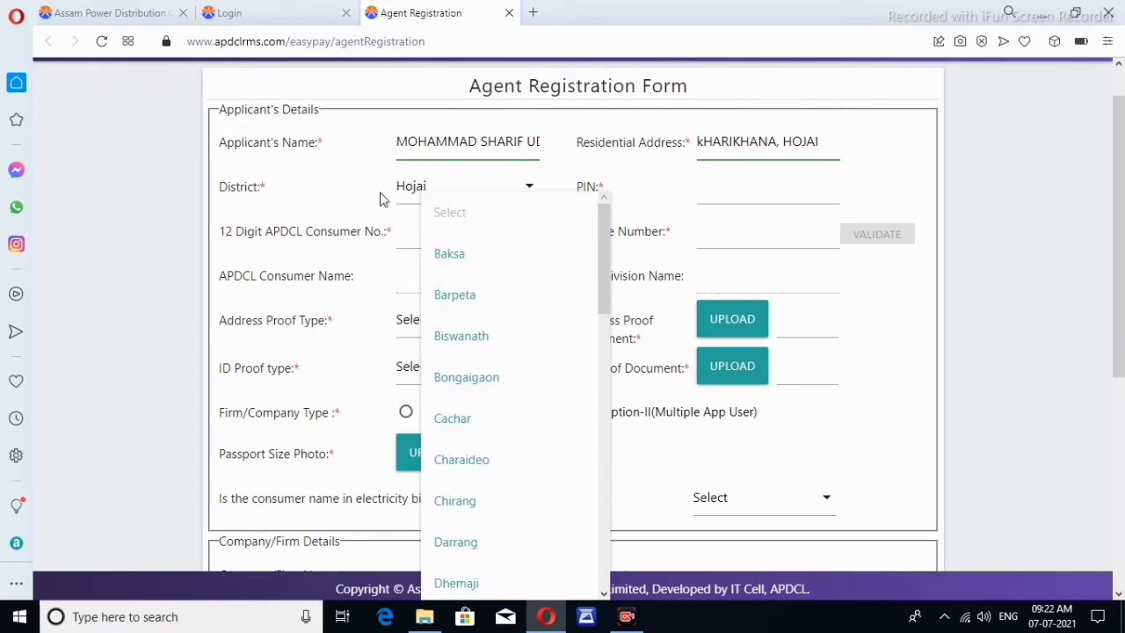
pyautogui.click(338, 195)
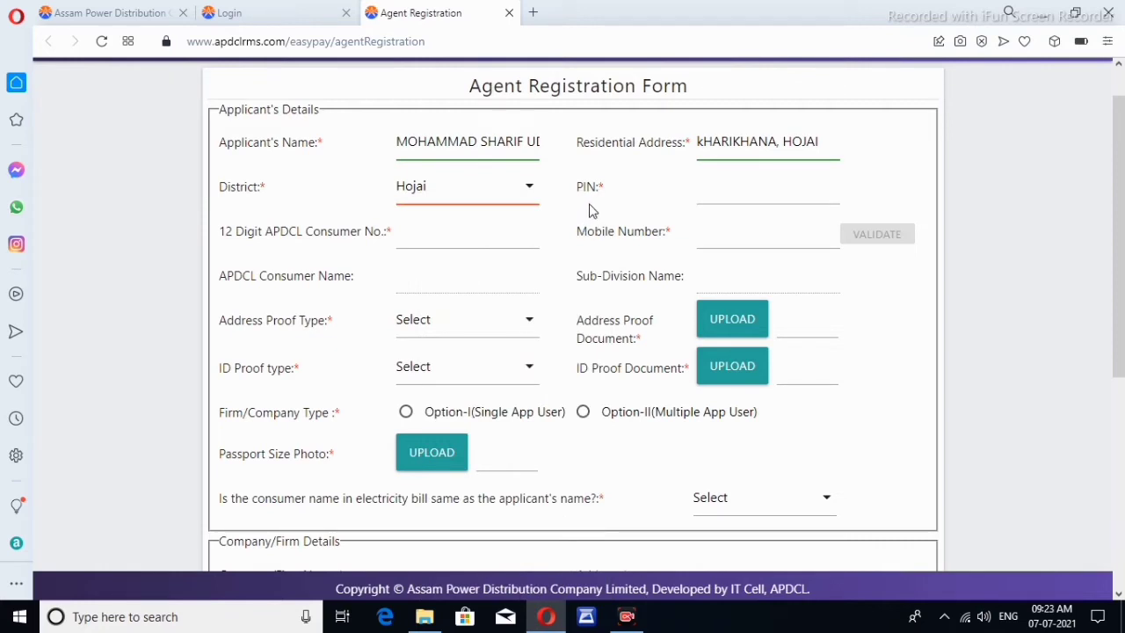
pyautogui.click(744, 197)
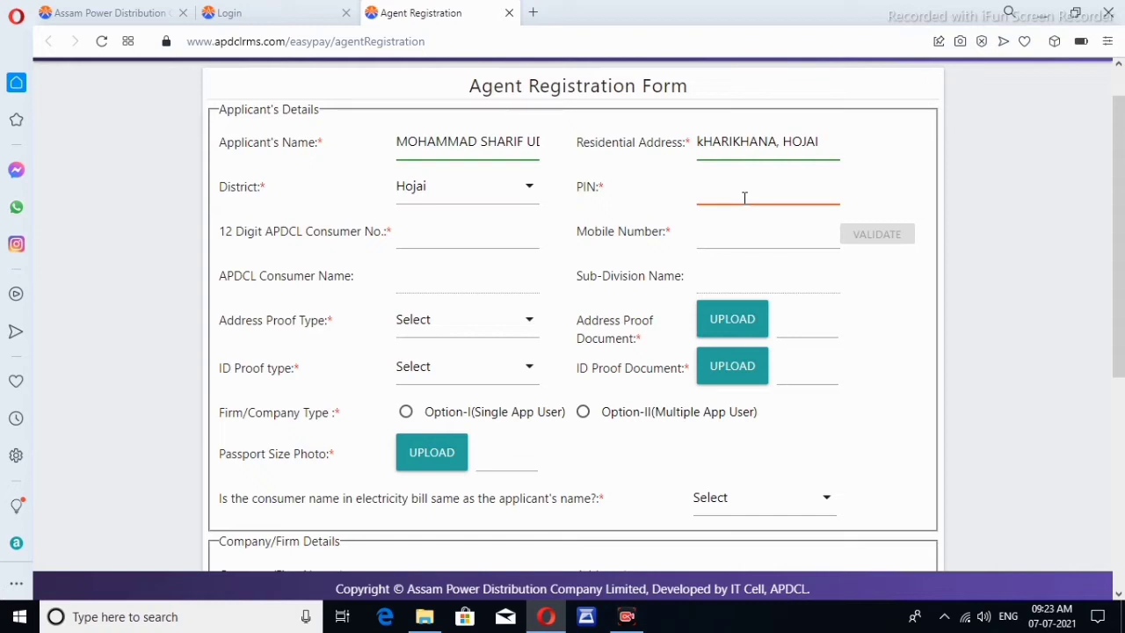
pyautogui.write('782446')
# Enter the 12-digit consumer number and applicant's mobile number, auto-filling consumer name and Lanka sub-division
pyautogui.click(434, 239)
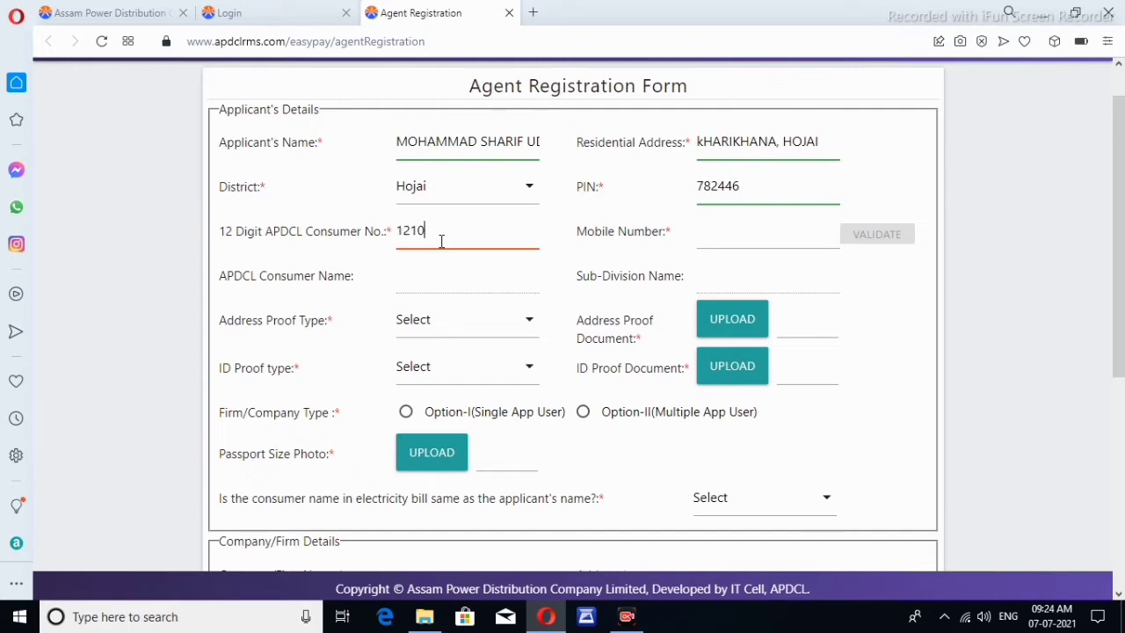
pyautogui.click(728, 239)
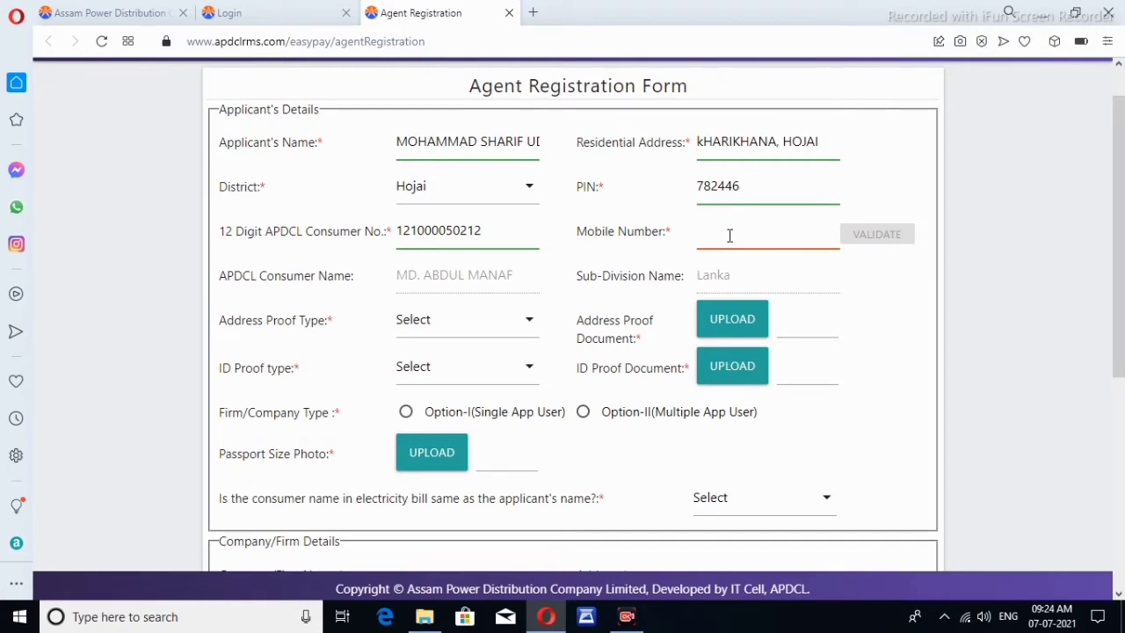
pyautogui.click(891, 281)
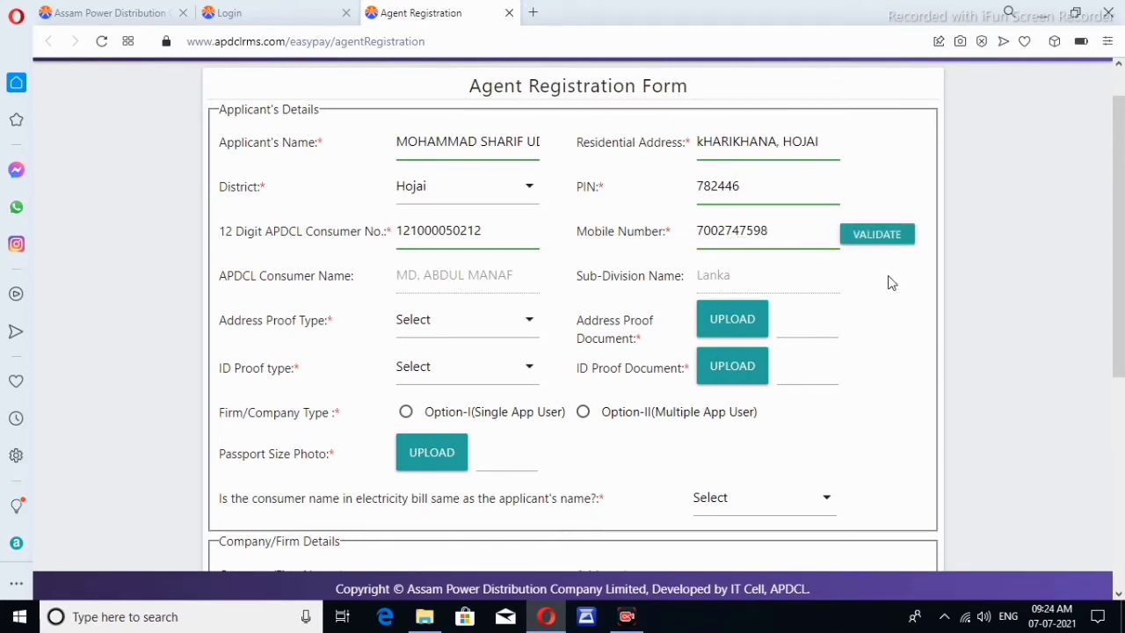
# Validate the mobile number by submitting the one-time code in the validation dialog
pyautogui.click(882, 235)
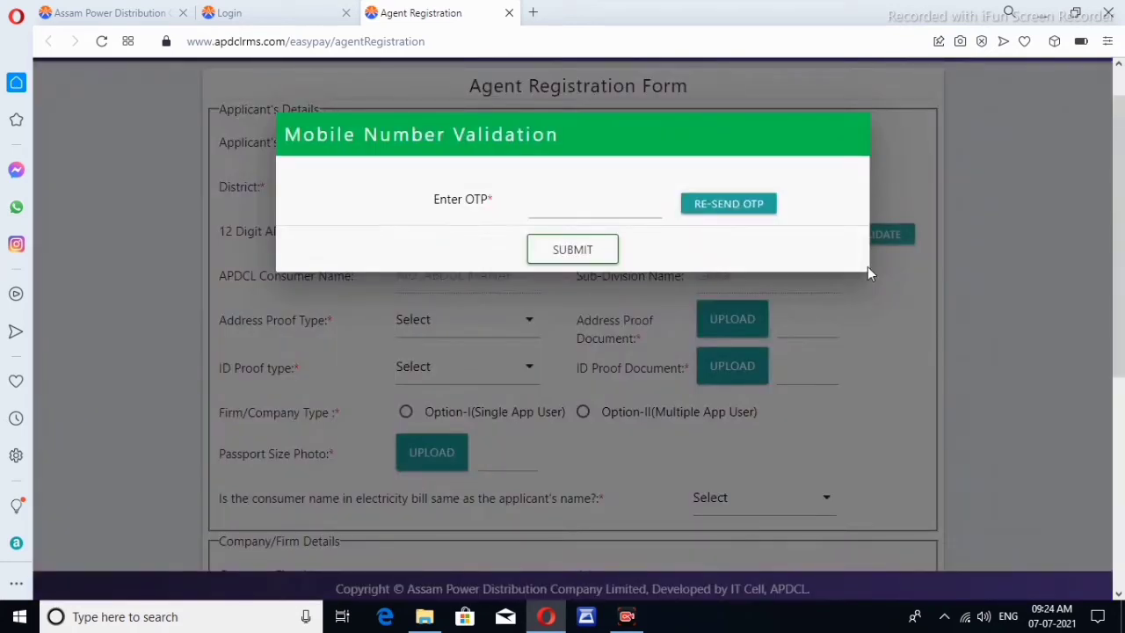
pyautogui.click(620, 210)
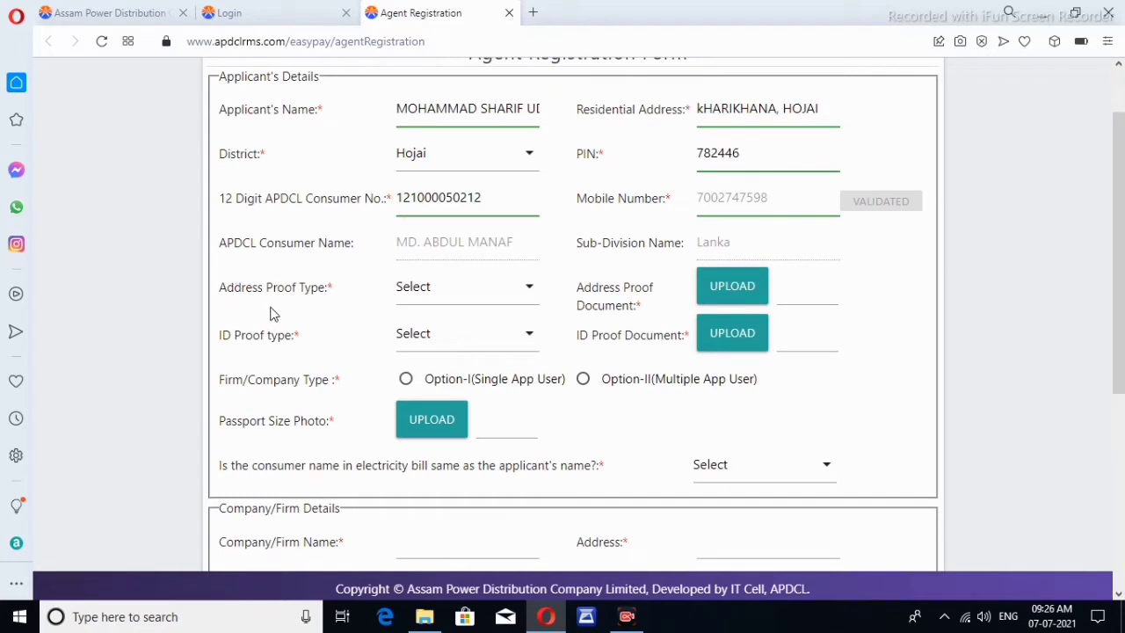
# Set the address proof to Adhaar Card and attach the adhar image file
pyautogui.click(454, 297)
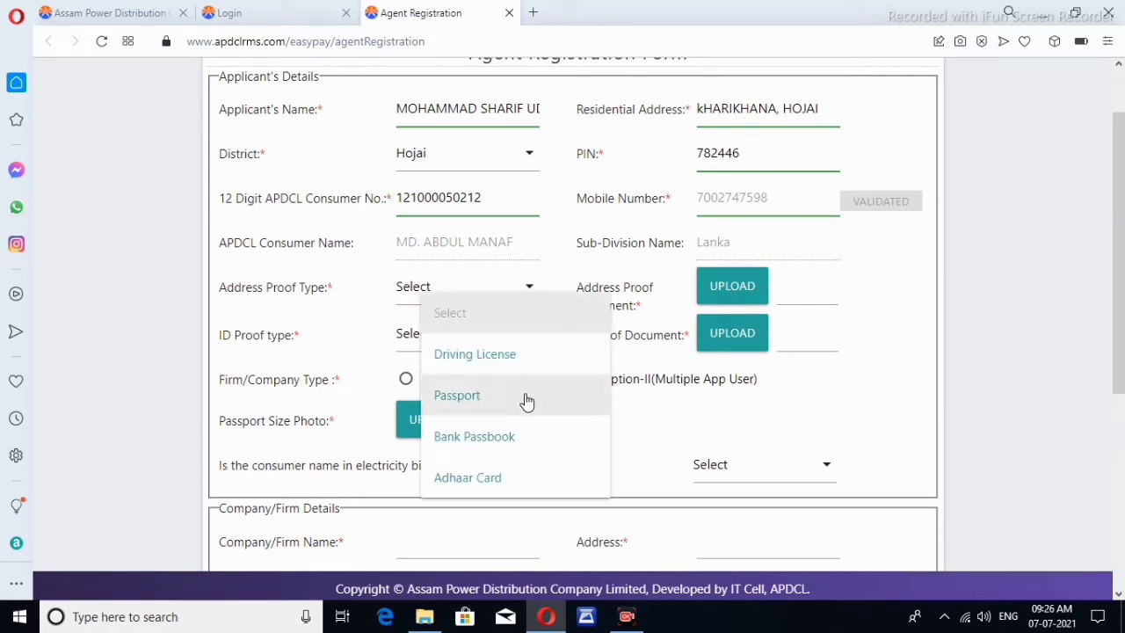
pyautogui.click(519, 489)
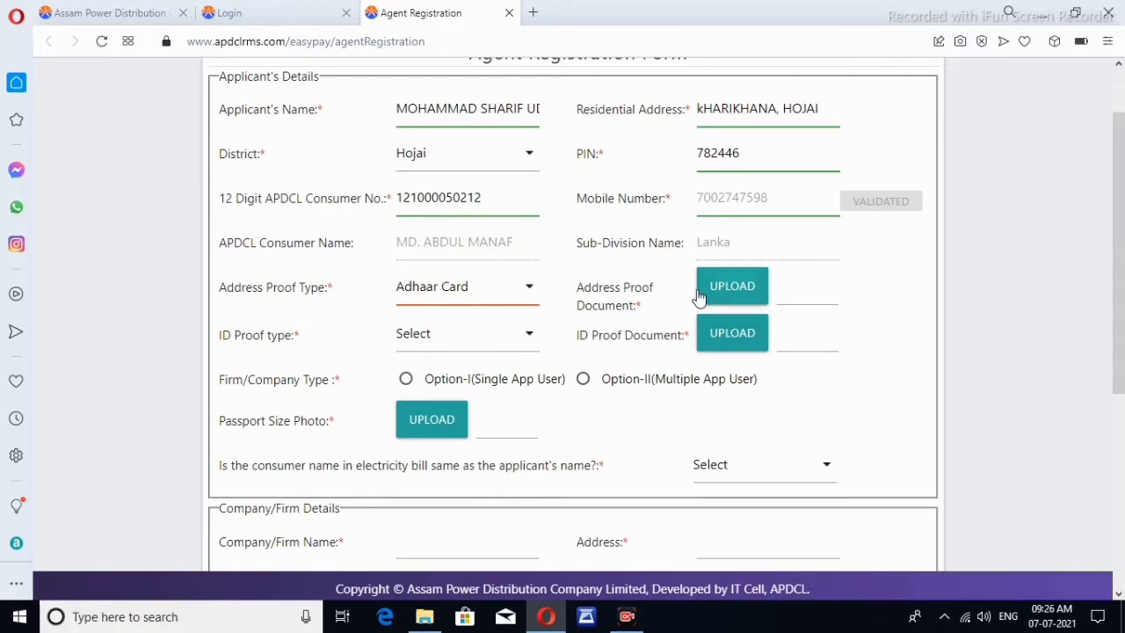
pyautogui.click(728, 291)
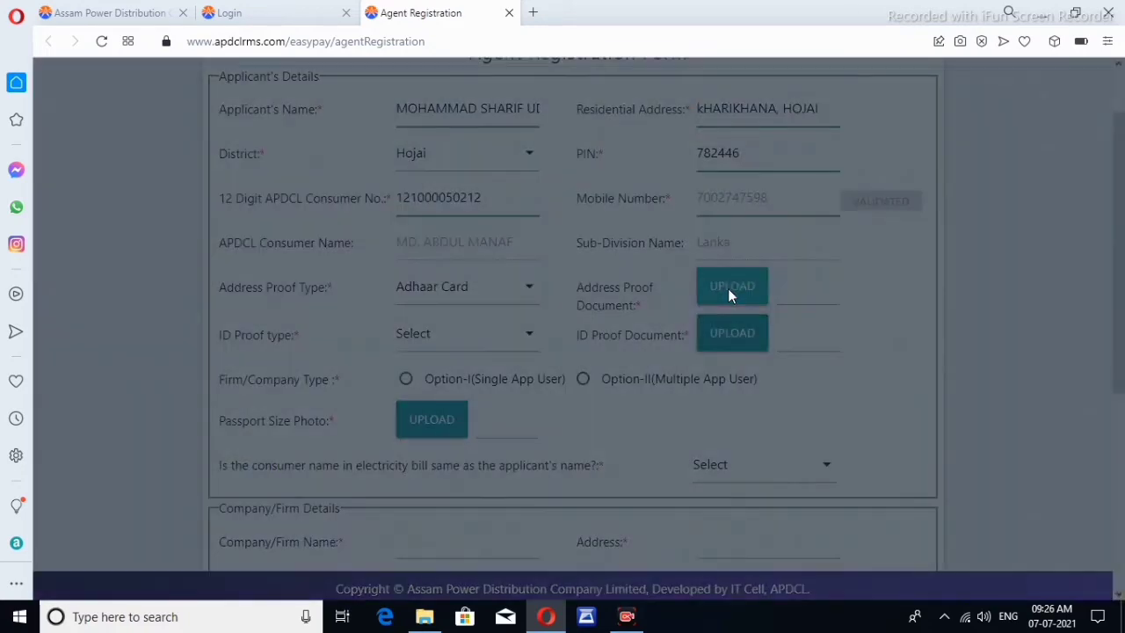
pyautogui.scroll(-1, 466, 295)
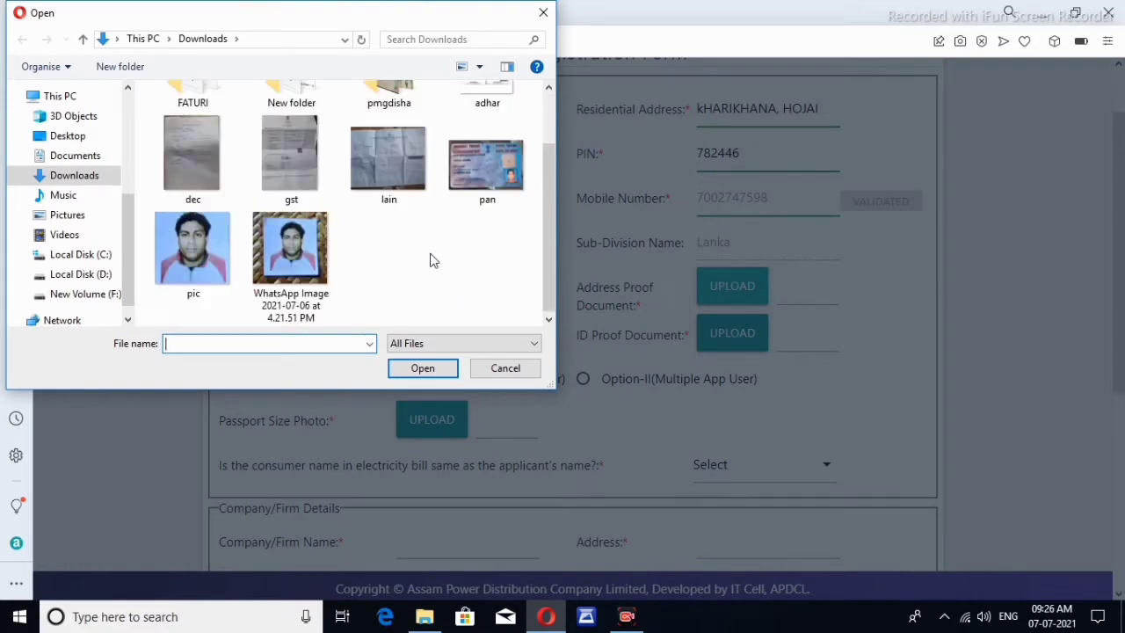
pyautogui.scroll(1, 430, 260)
pyautogui.click(479, 145)
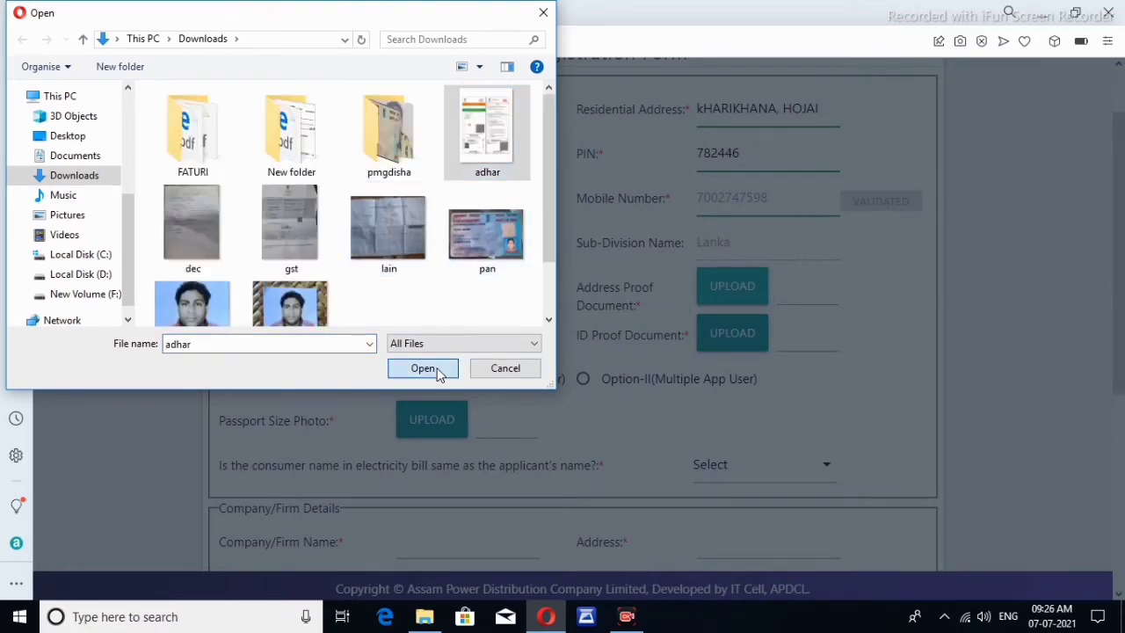
pyautogui.click(438, 369)
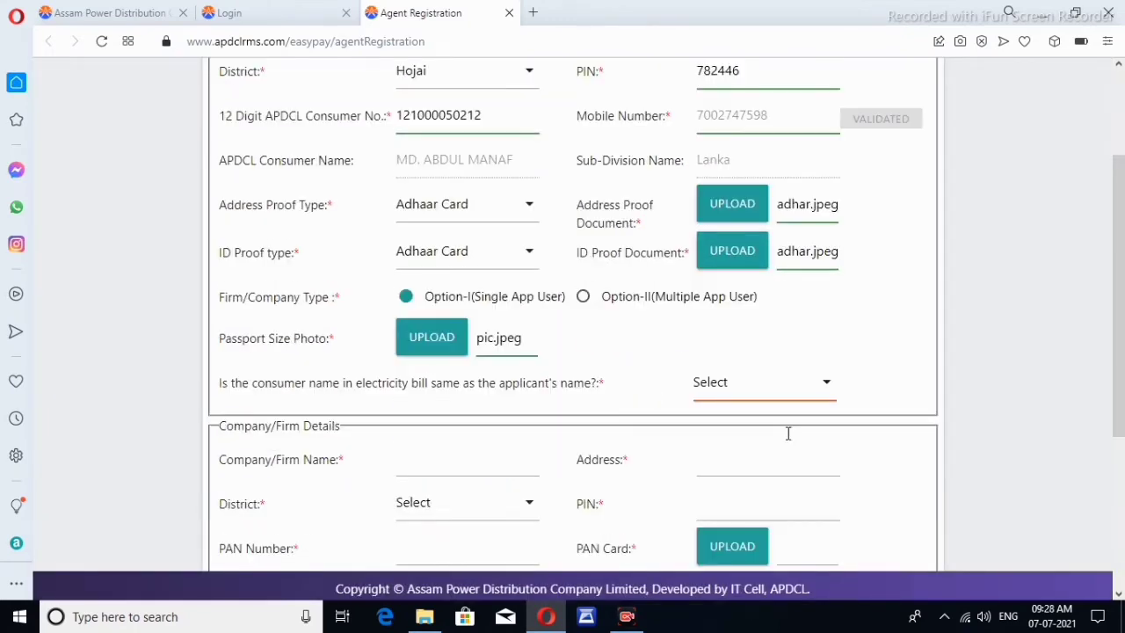
pyautogui.click(500, 256)
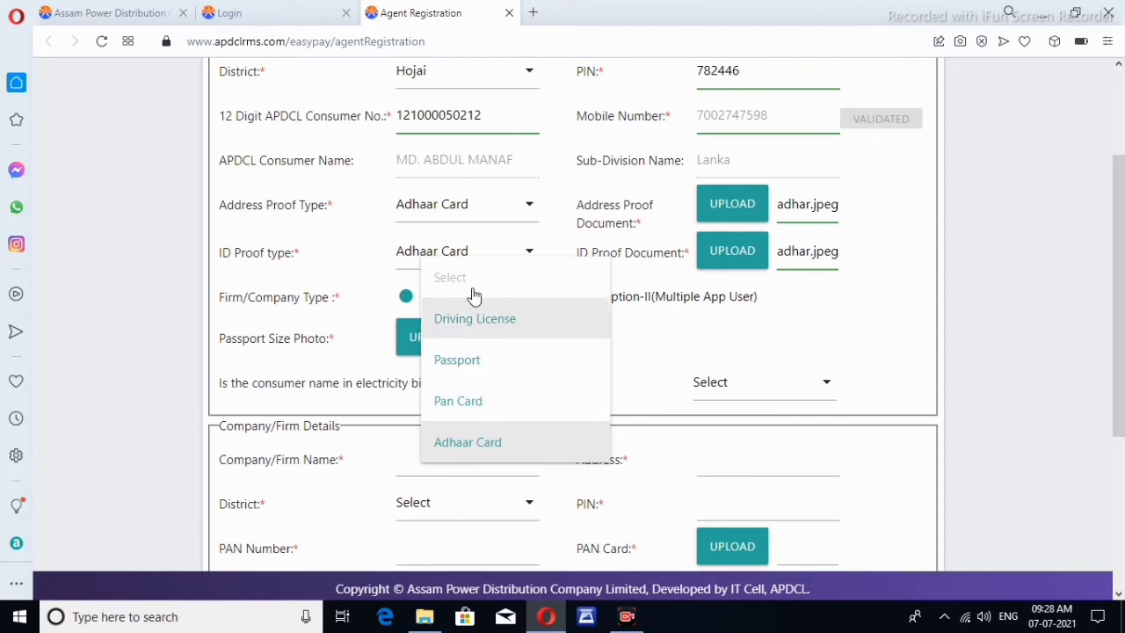
# Set the ID proof type to Adhaar Card and attach pic.jpeg as the passport-size photo
pyautogui.click(507, 445)
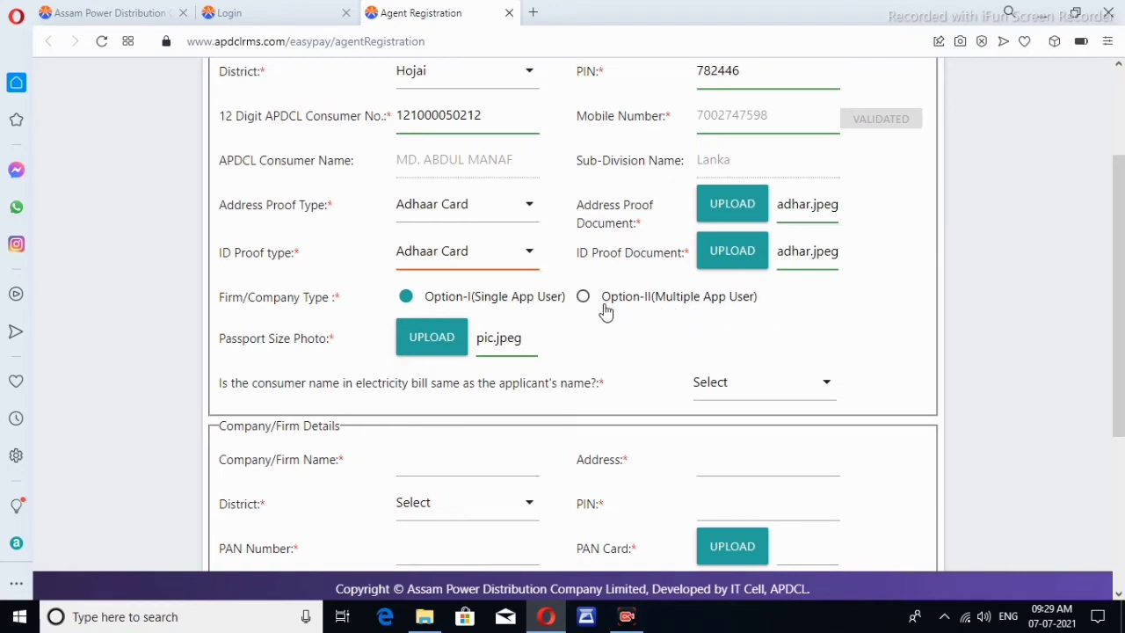
pyautogui.click(416, 303)
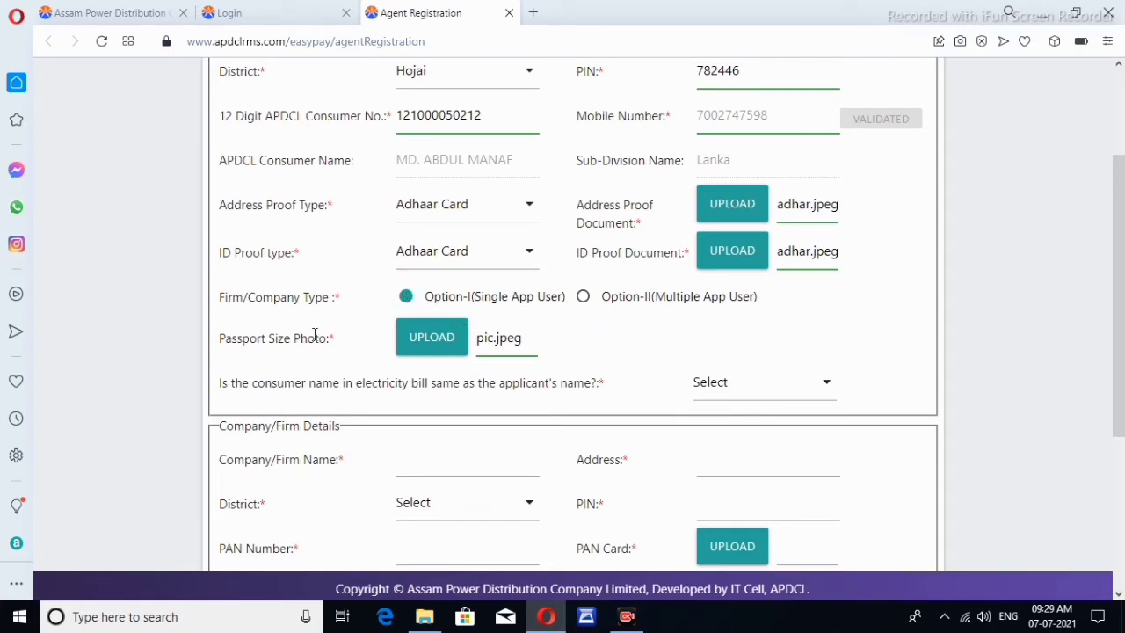
pyautogui.click(441, 347)
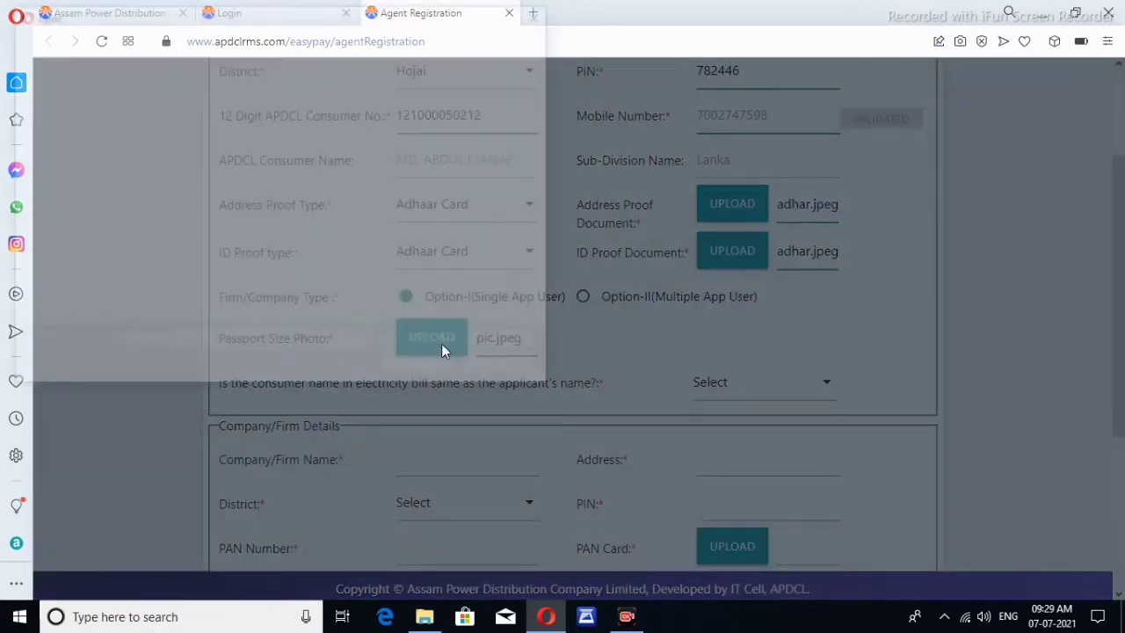
pyautogui.scroll(-1, 363, 288)
pyautogui.click(193, 255)
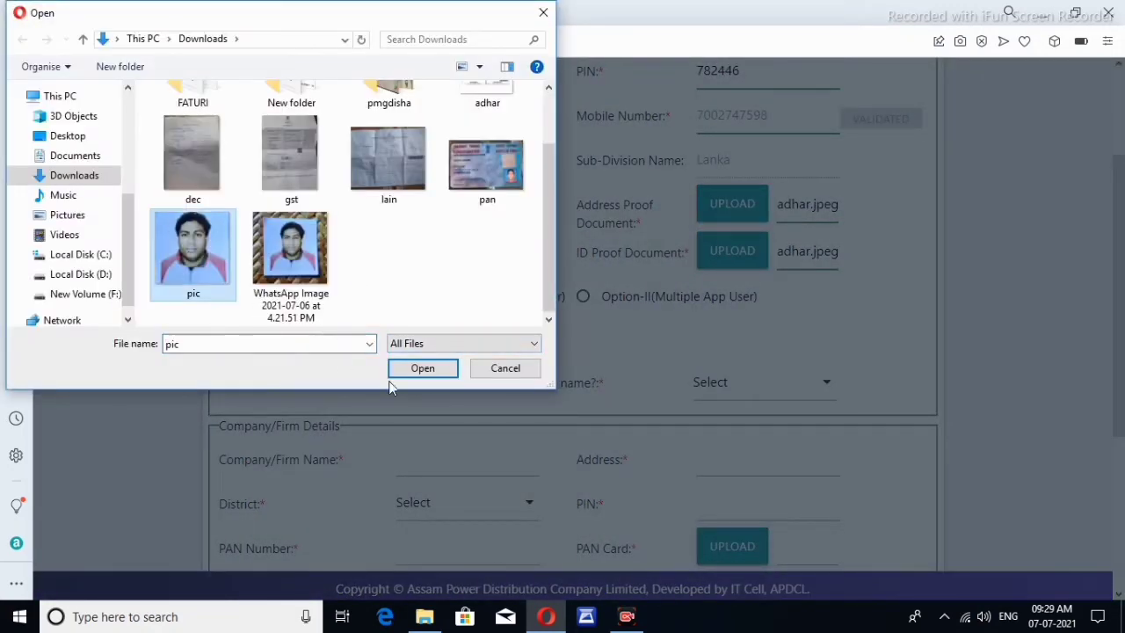
pyautogui.click(426, 370)
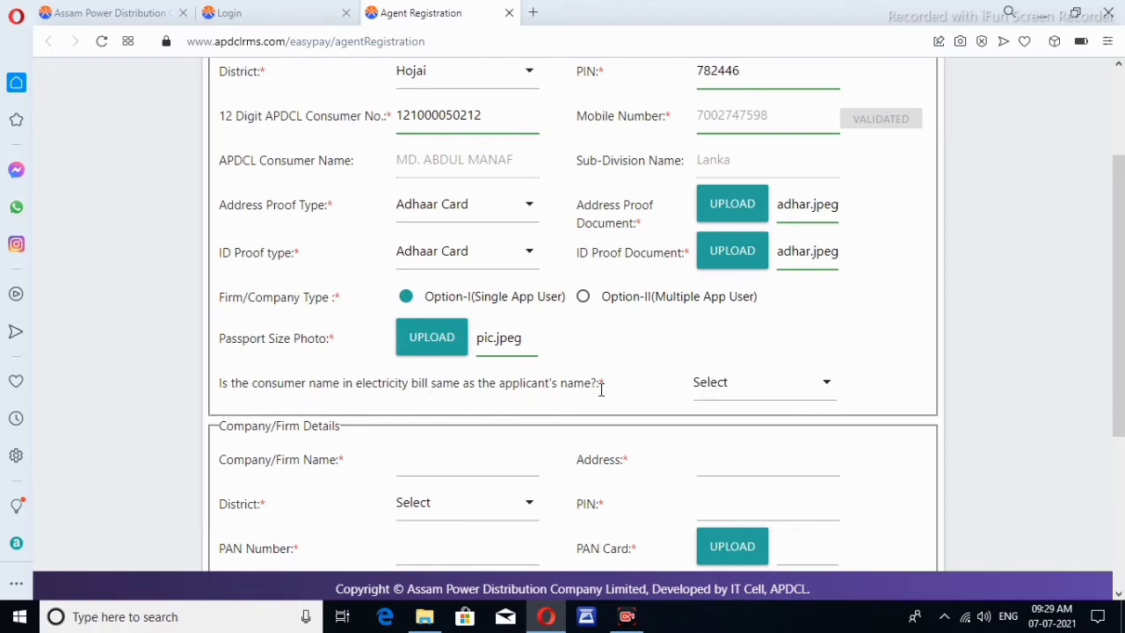
pyautogui.scroll(3, 609, 410)
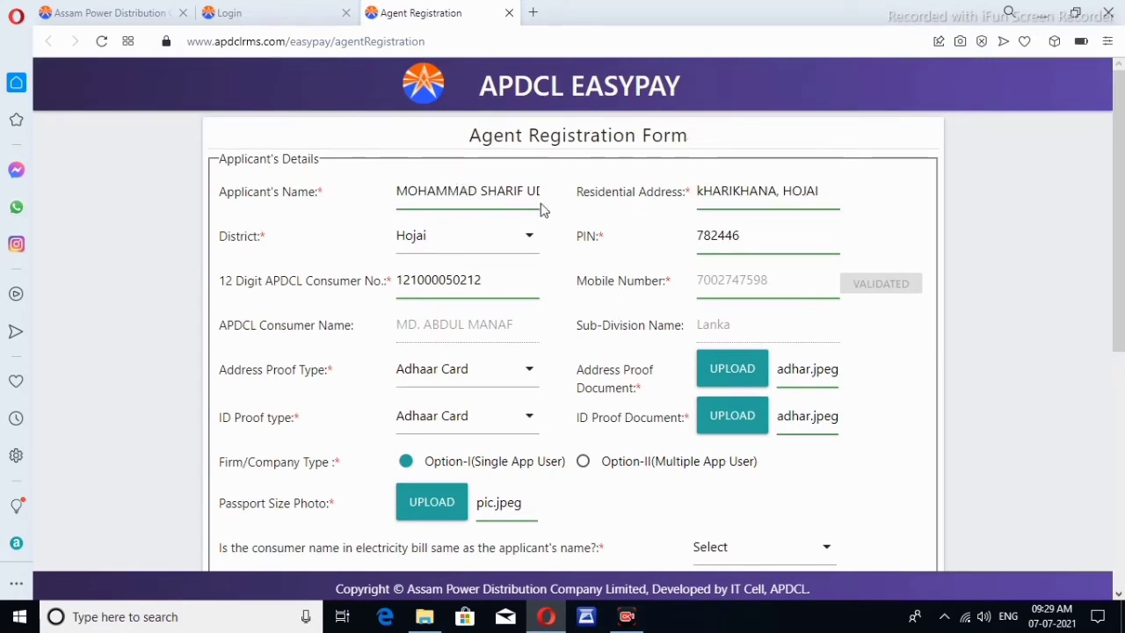
pyautogui.scroll(-2, 594, 219)
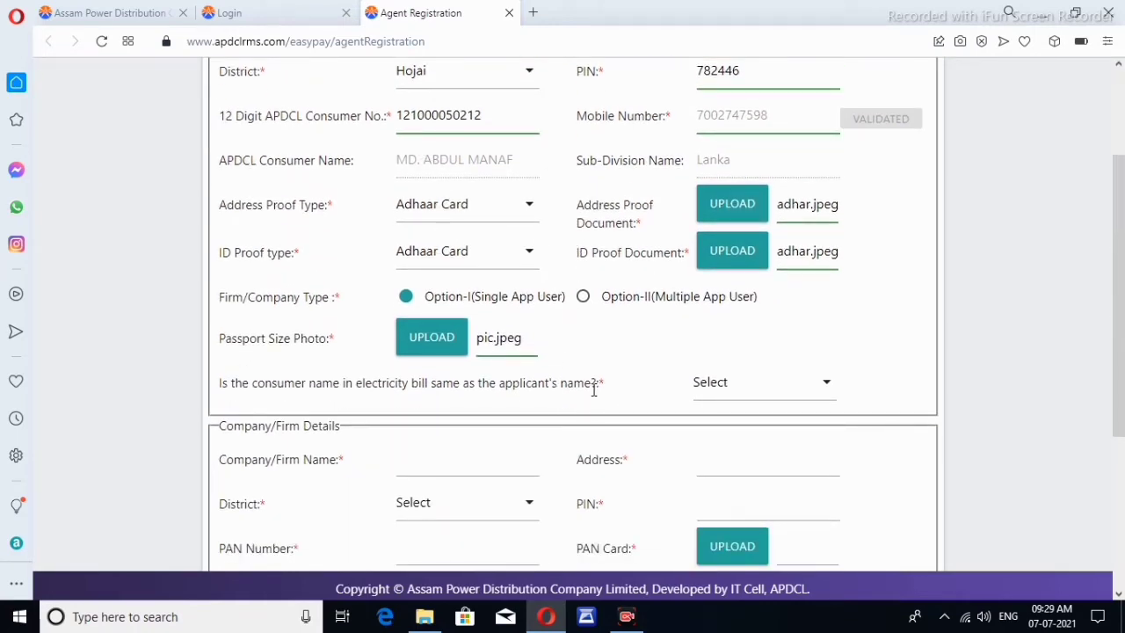
# Answer No to whether the bill's consumer name matches the applicant, after briefly trying Yes
pyautogui.click(727, 386)
pyautogui.click(750, 492)
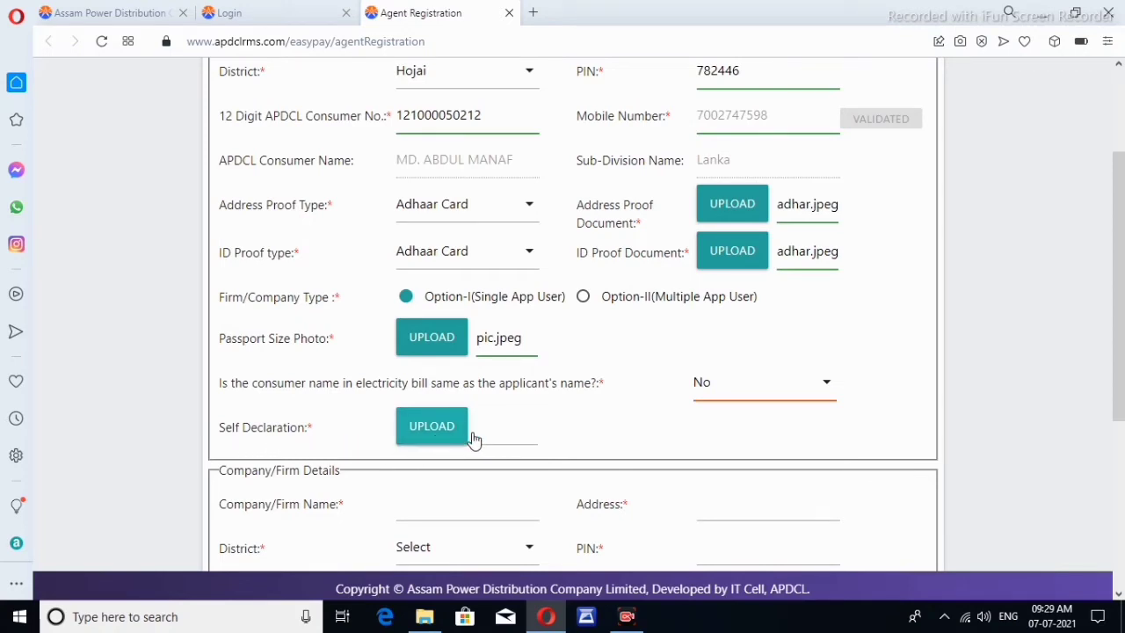
pyautogui.click(763, 397)
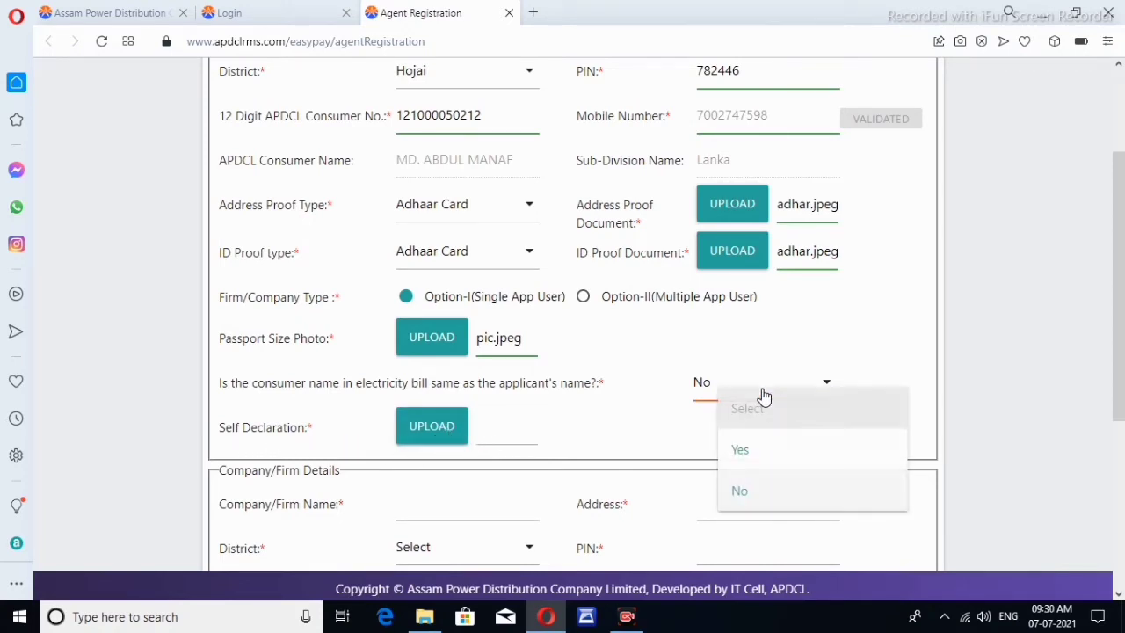
pyautogui.click(757, 458)
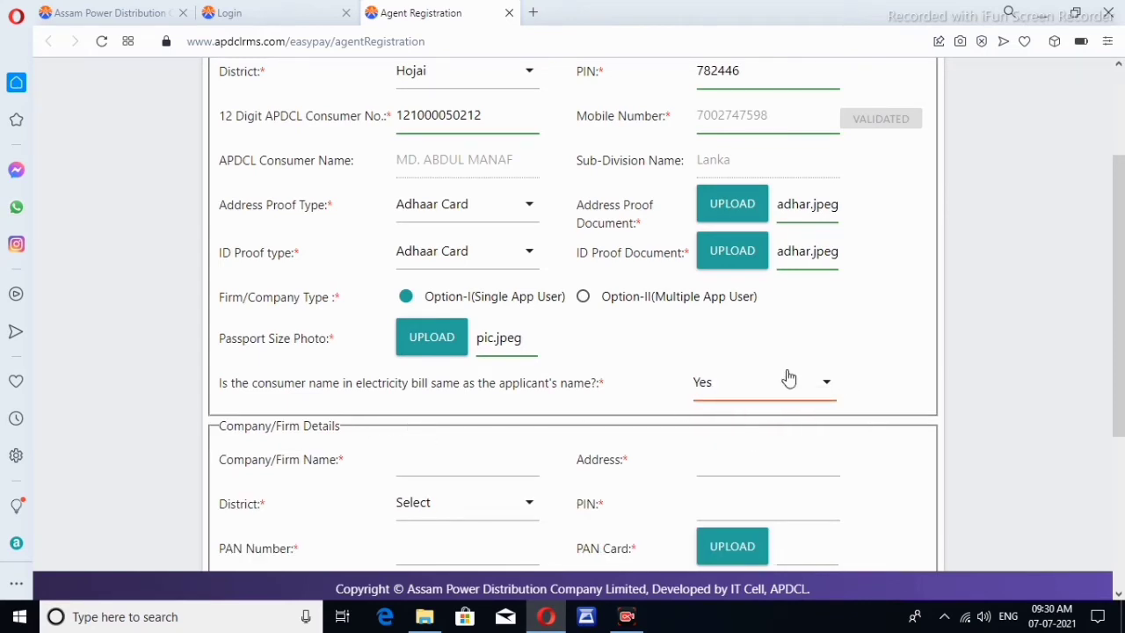
pyautogui.click(768, 390)
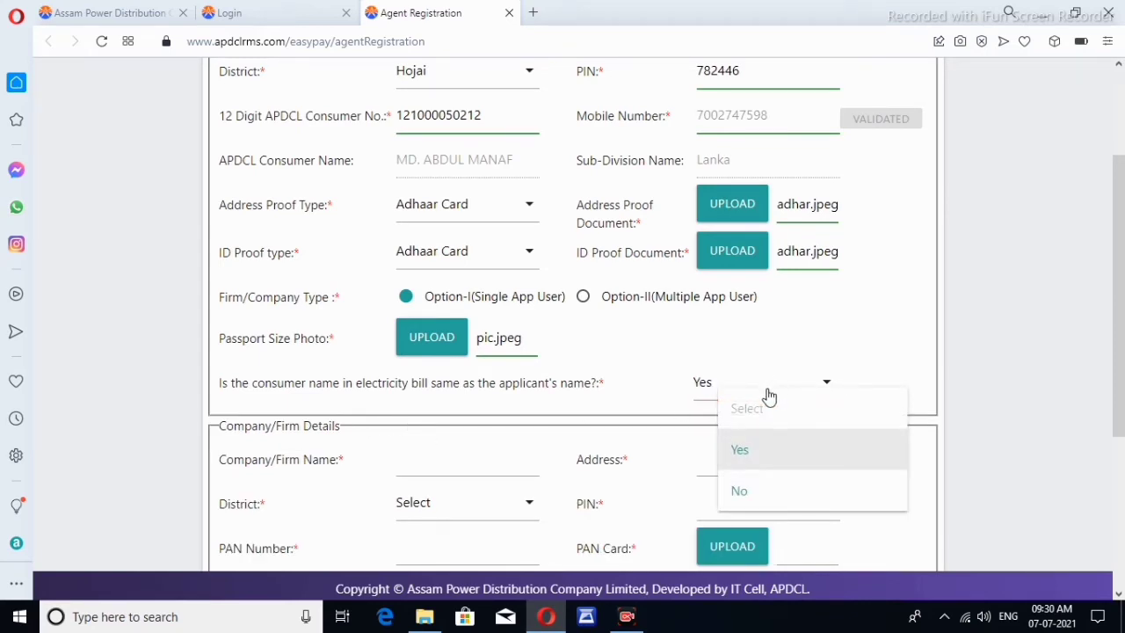
pyautogui.click(781, 497)
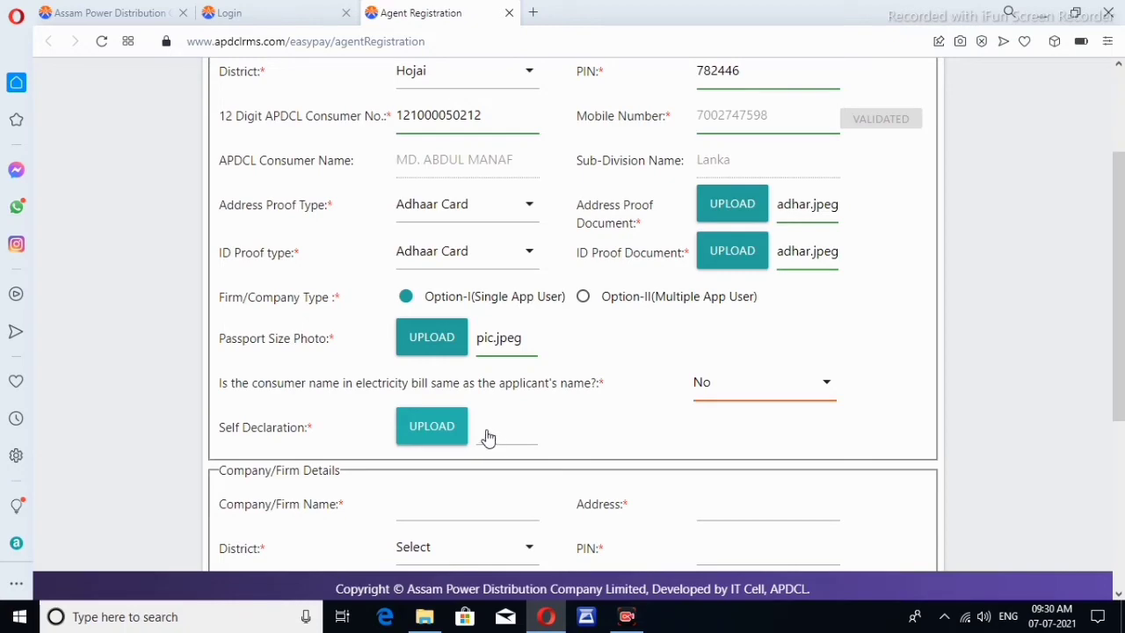
# Select the dec image from Downloads as the Self Declaration document
pyautogui.click(449, 431)
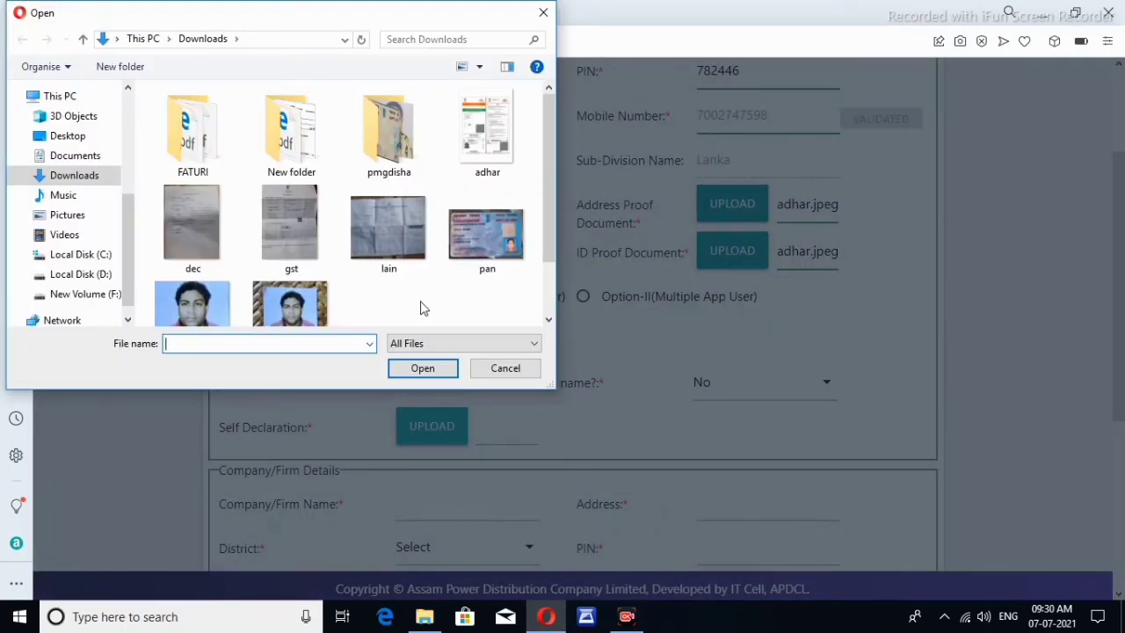
pyautogui.click(210, 225)
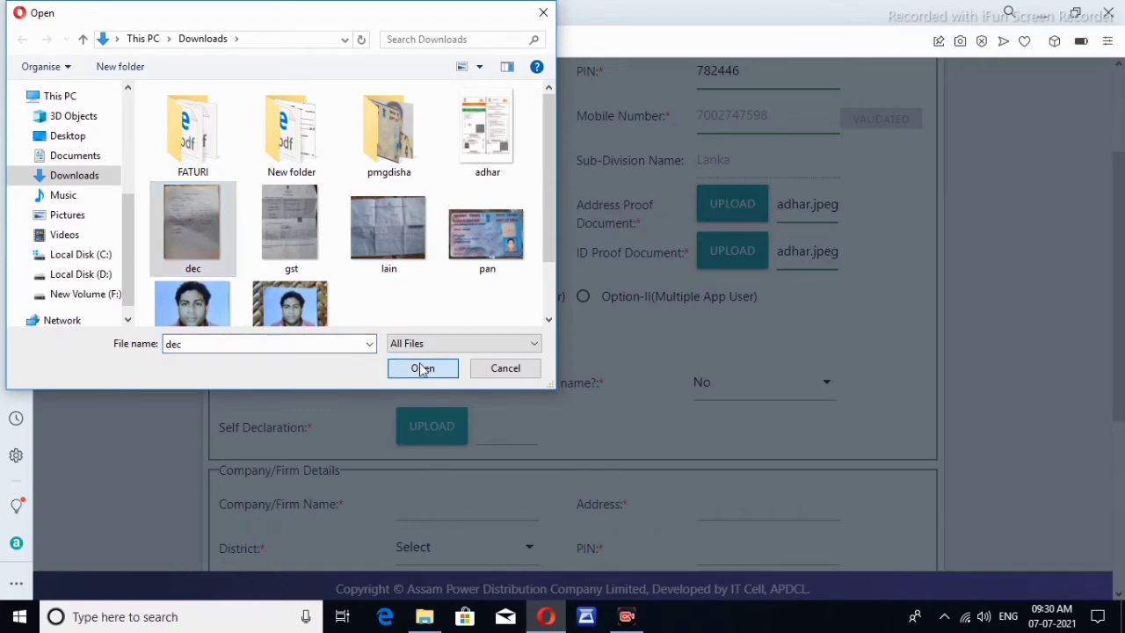
pyautogui.click(423, 368)
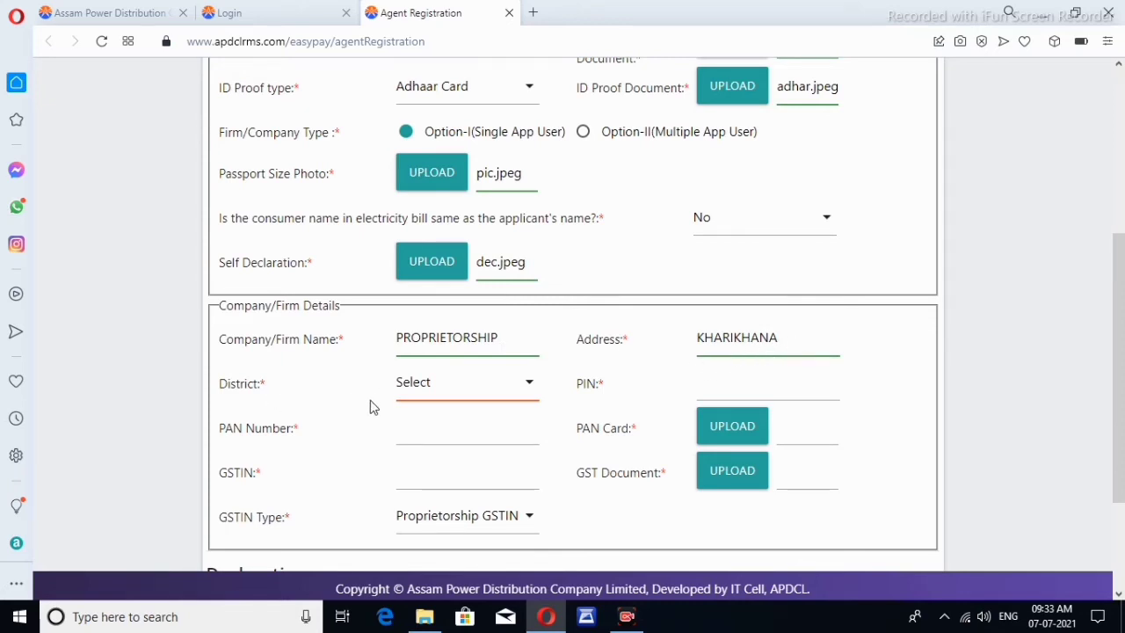
# Set the firm's district to Hojai and enter its PIN and PAN number
pyautogui.click(439, 389)
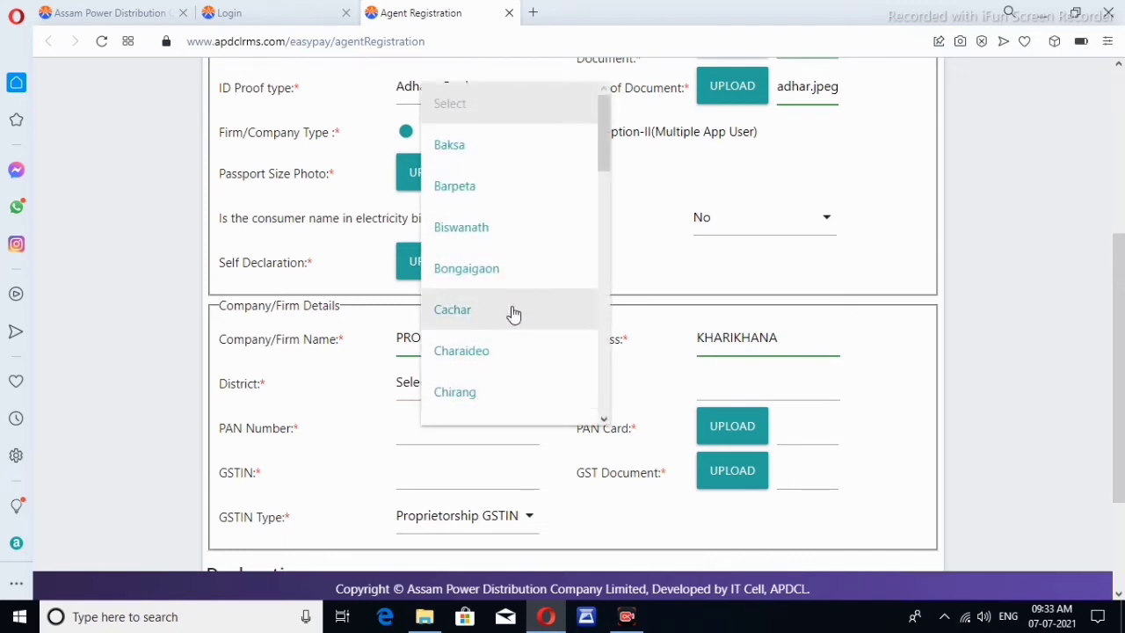
pyautogui.scroll(-3, 514, 294)
pyautogui.scroll(-3, 517, 291)
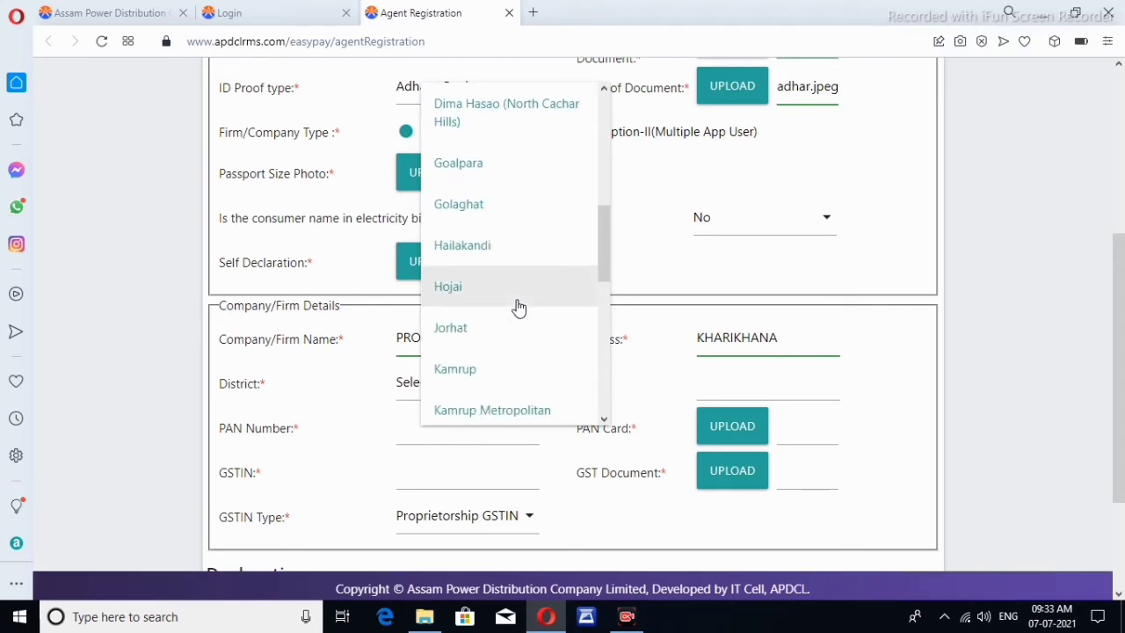
pyautogui.click(510, 294)
pyautogui.click(744, 382)
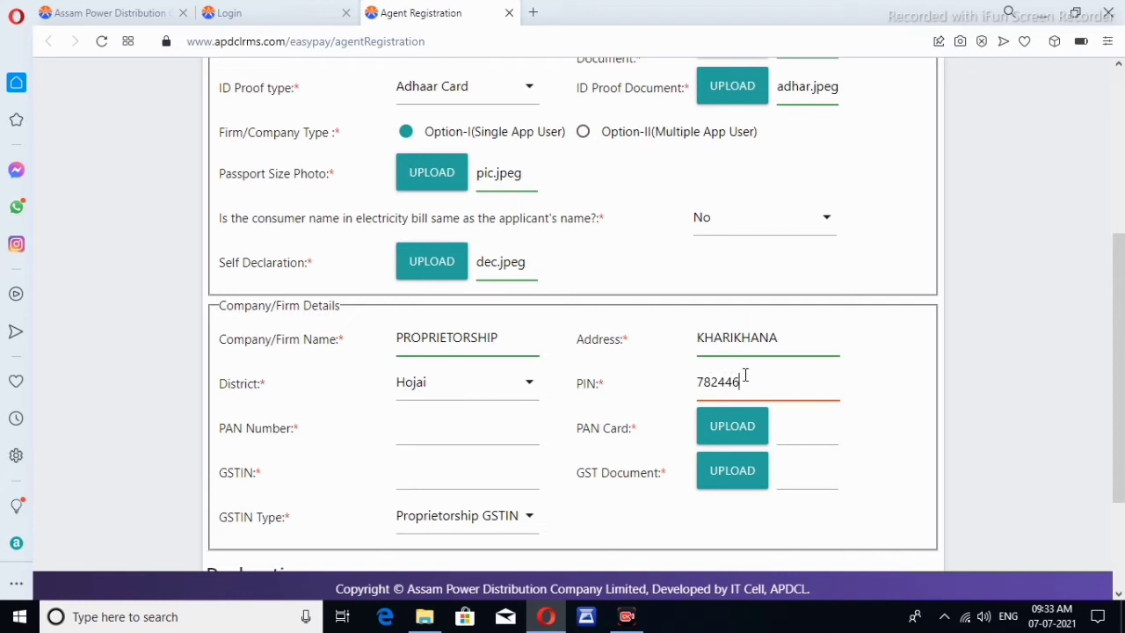
pyautogui.scroll(-1, 744, 376)
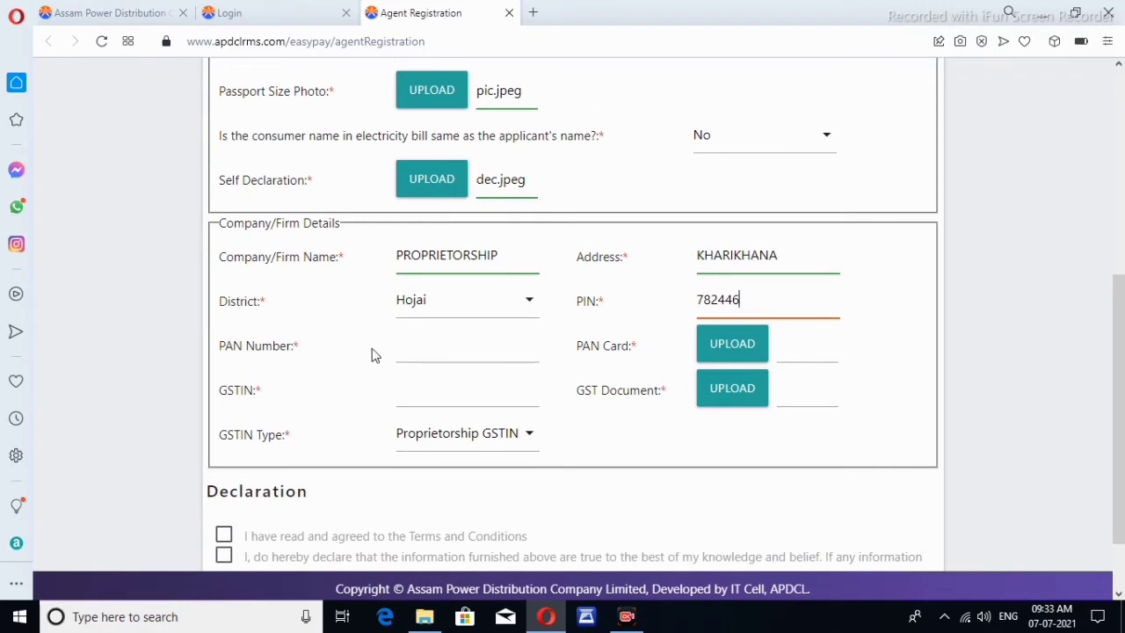
pyautogui.click(490, 351)
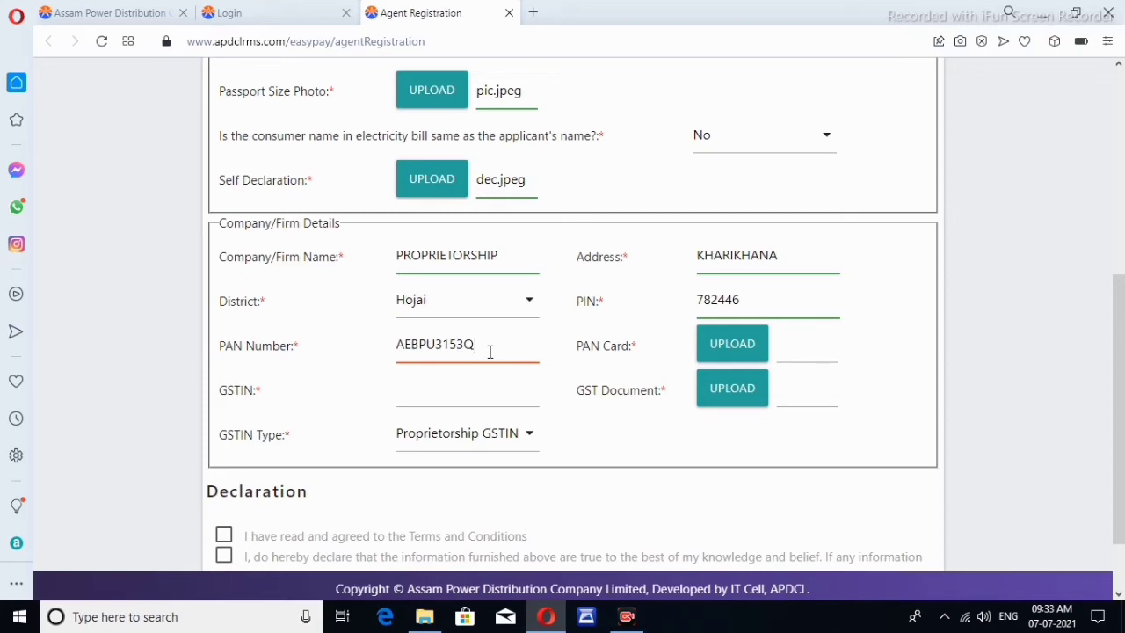
# Attach pan.jpeg as the firm's PAN card document
pyautogui.click(743, 359)
pyautogui.click(492, 233)
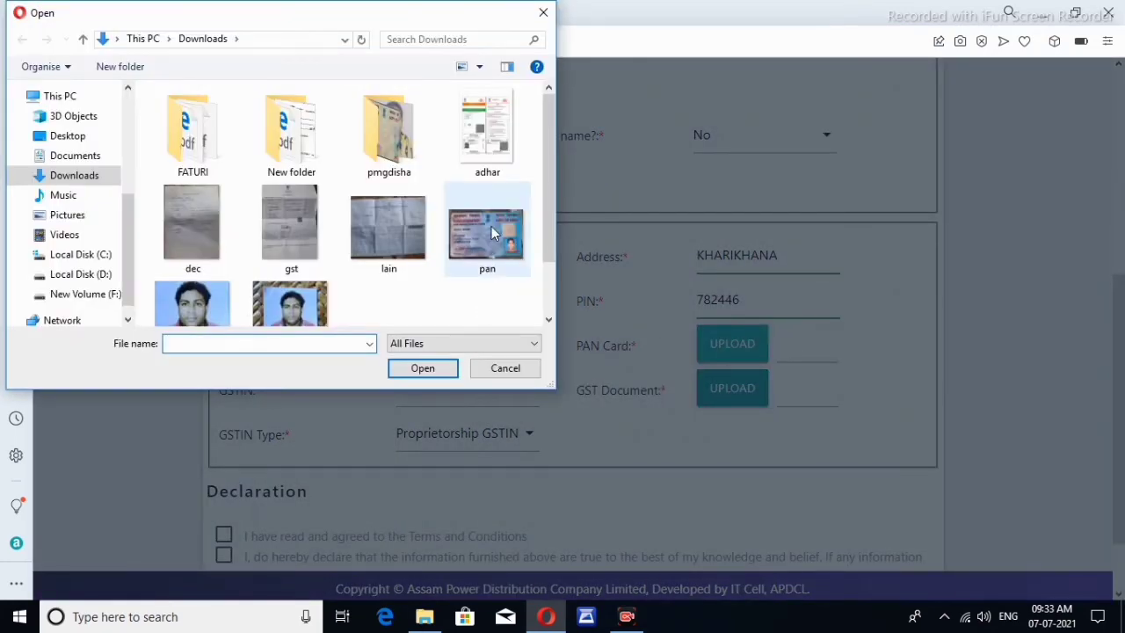
pyautogui.click(422, 370)
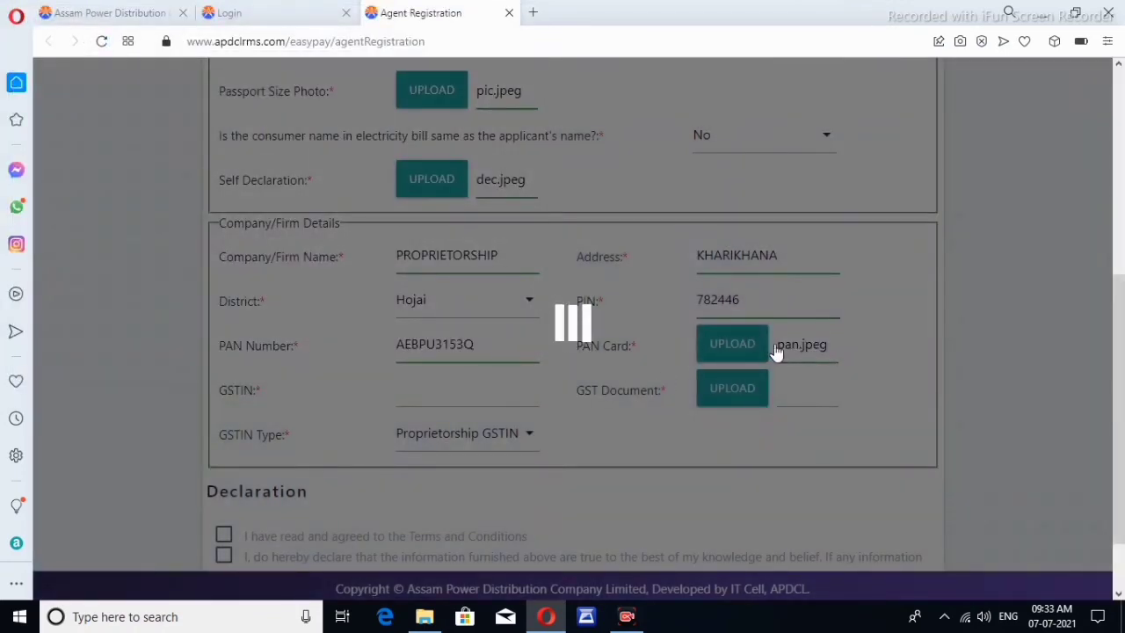
pyautogui.scroll(-2, 801, 360)
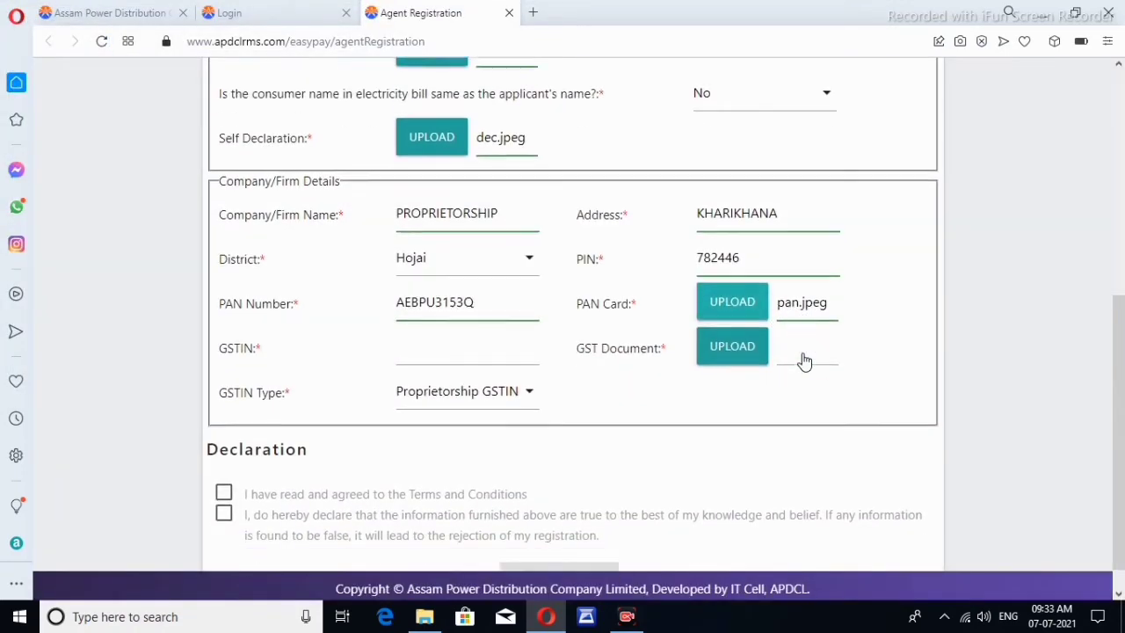
pyautogui.click(435, 313)
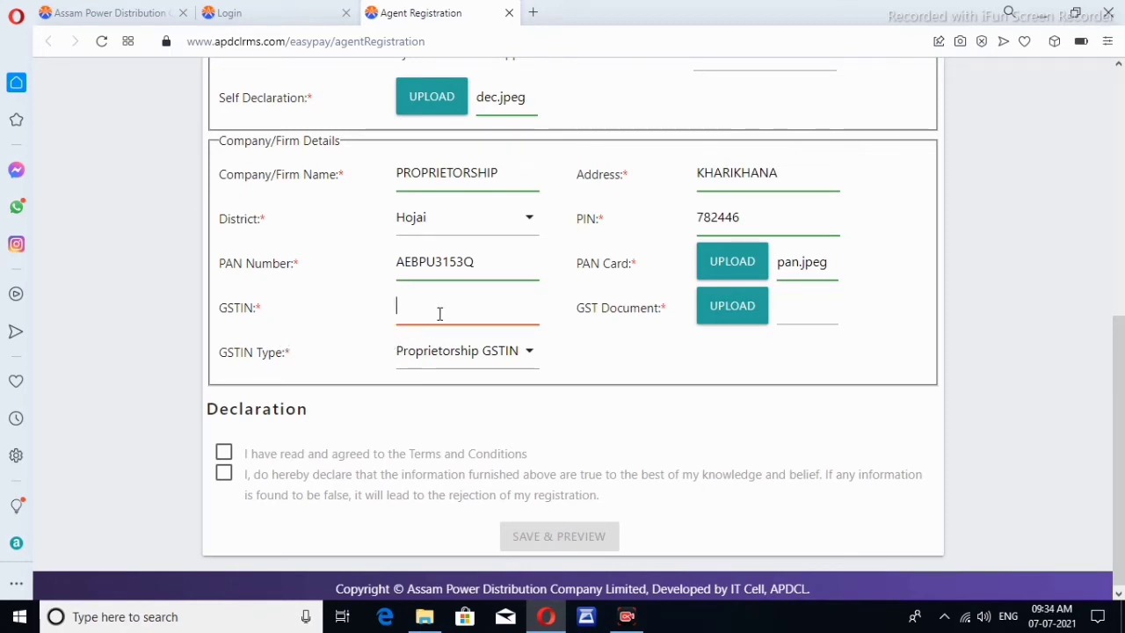
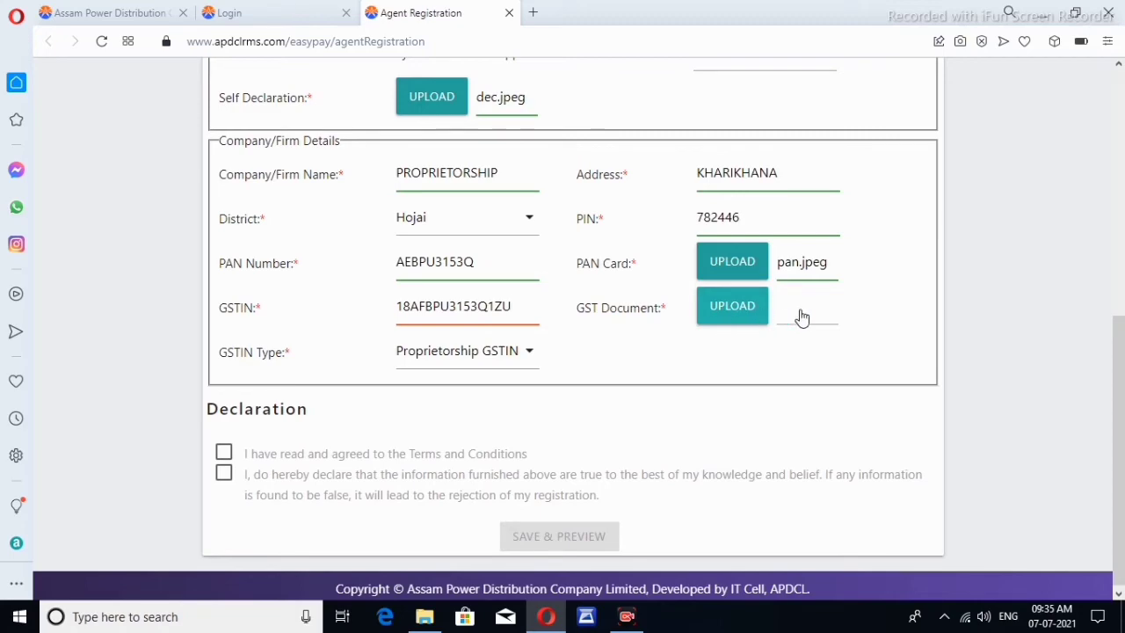
# Paste the firm's GSTIN and attach gst.jpeg as the GST document
pyautogui.click(752, 318)
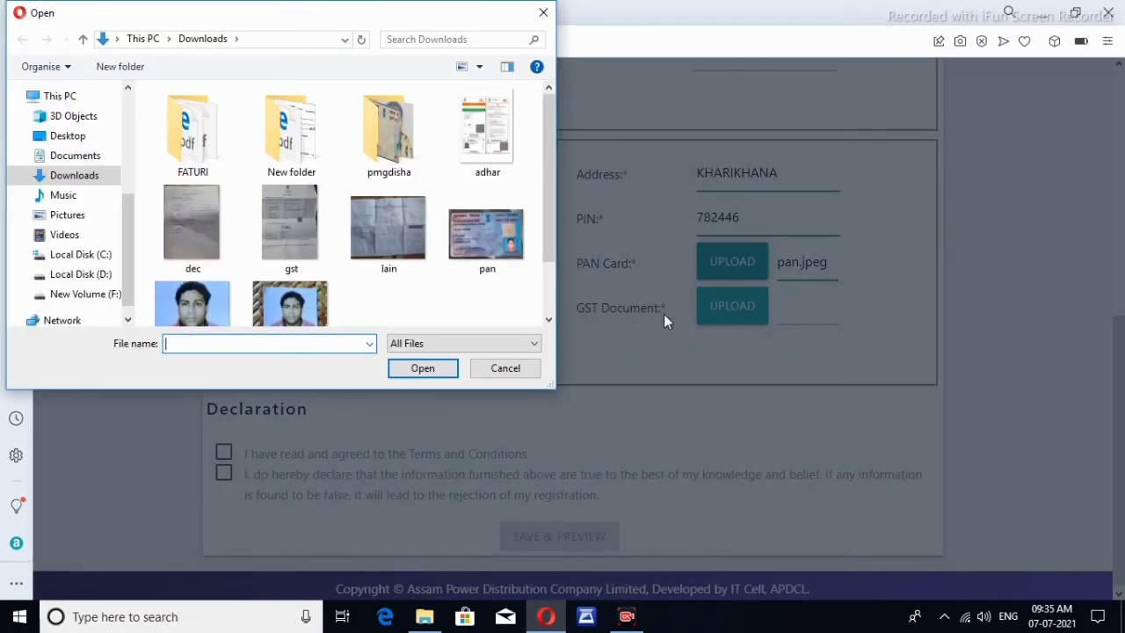
pyautogui.scroll(-1, 489, 314)
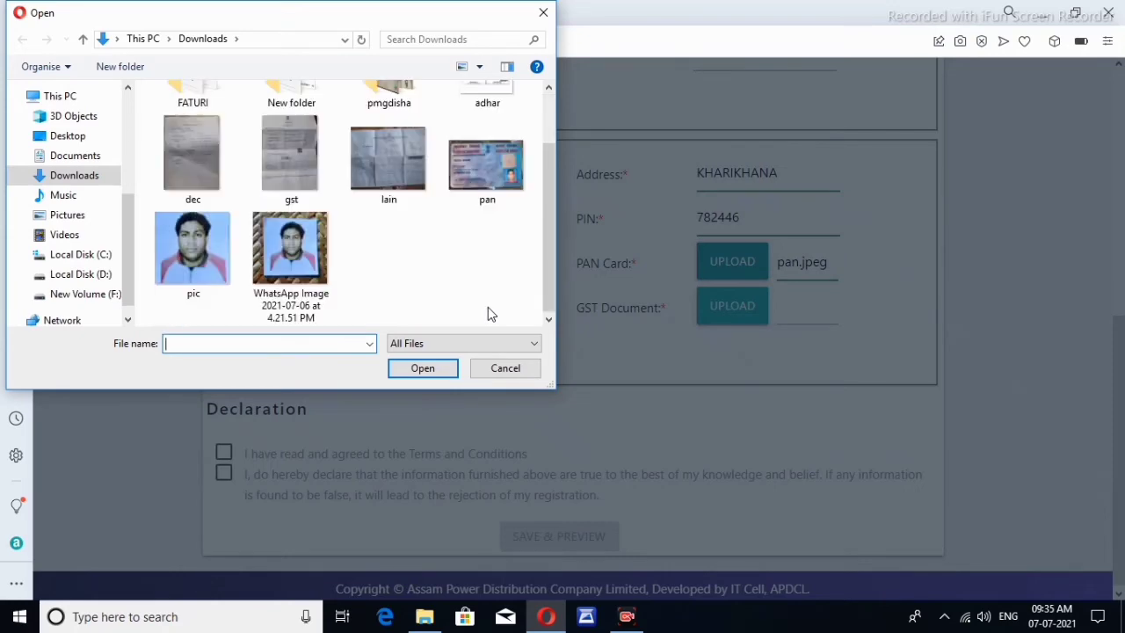
pyautogui.click(286, 166)
pyautogui.click(422, 372)
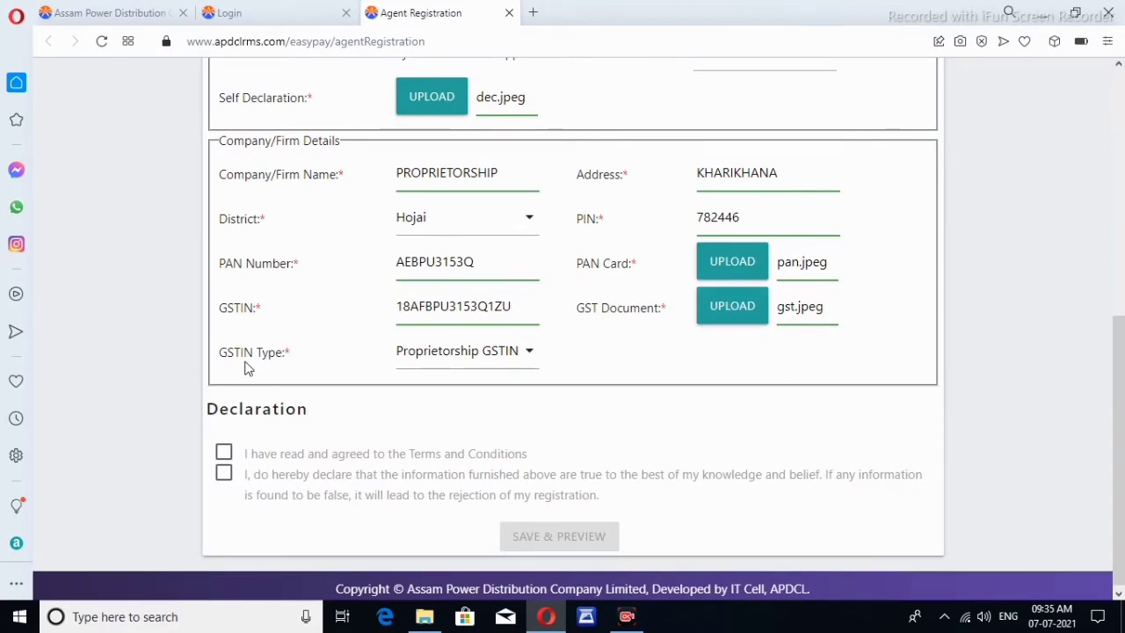
# Set the GSTIN type to Proprietorship GSTIN
pyautogui.click(491, 356)
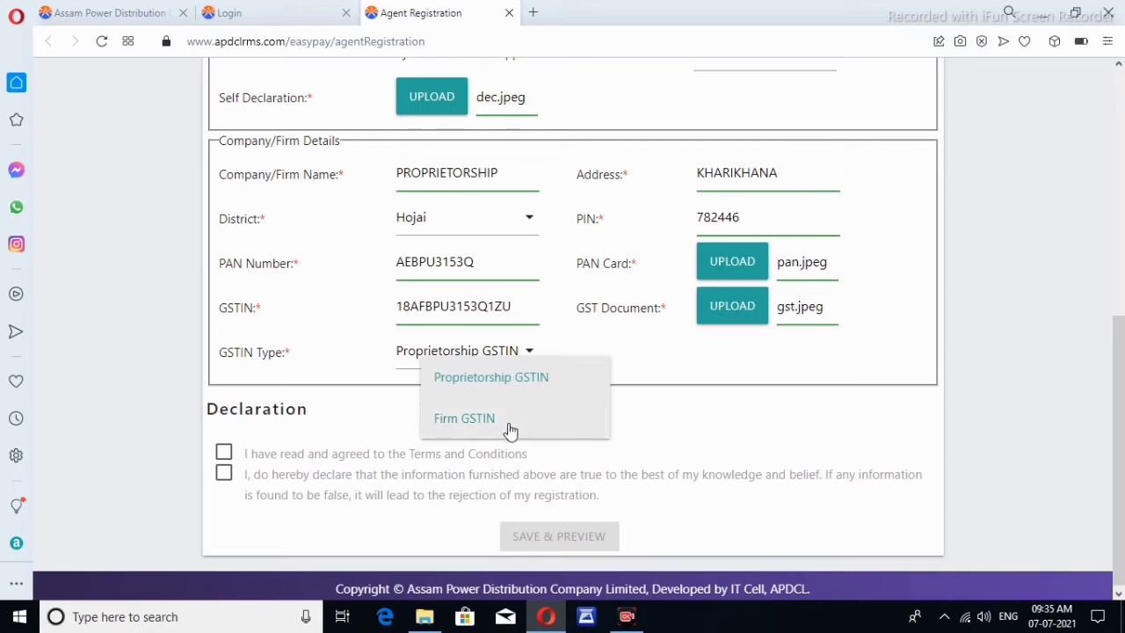
pyautogui.click(539, 383)
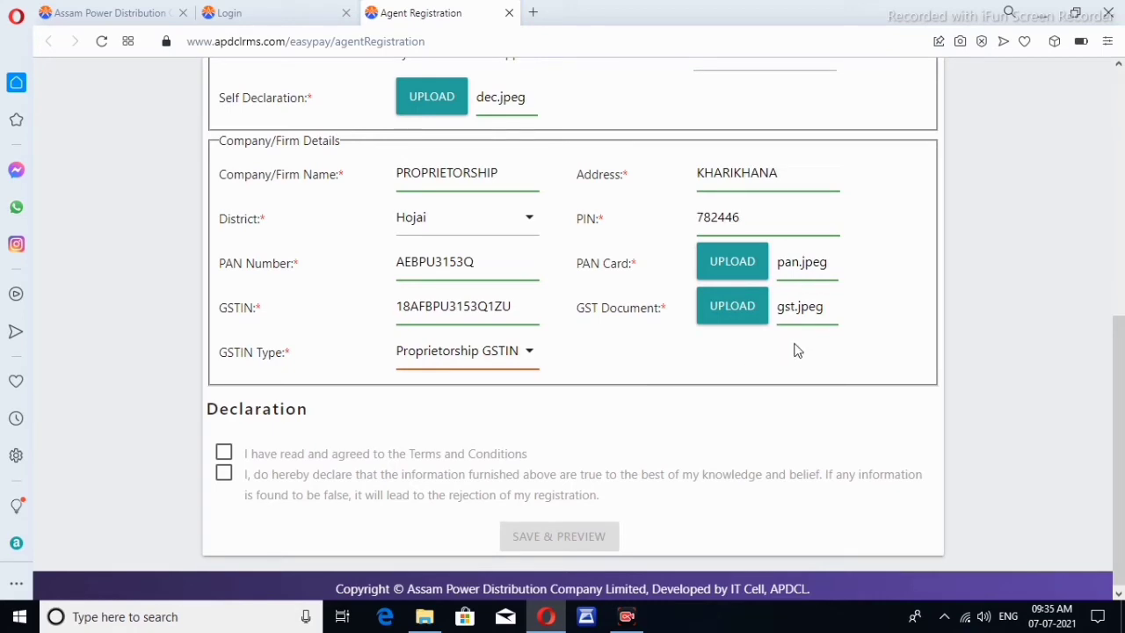
pyautogui.scroll(-1, 795, 349)
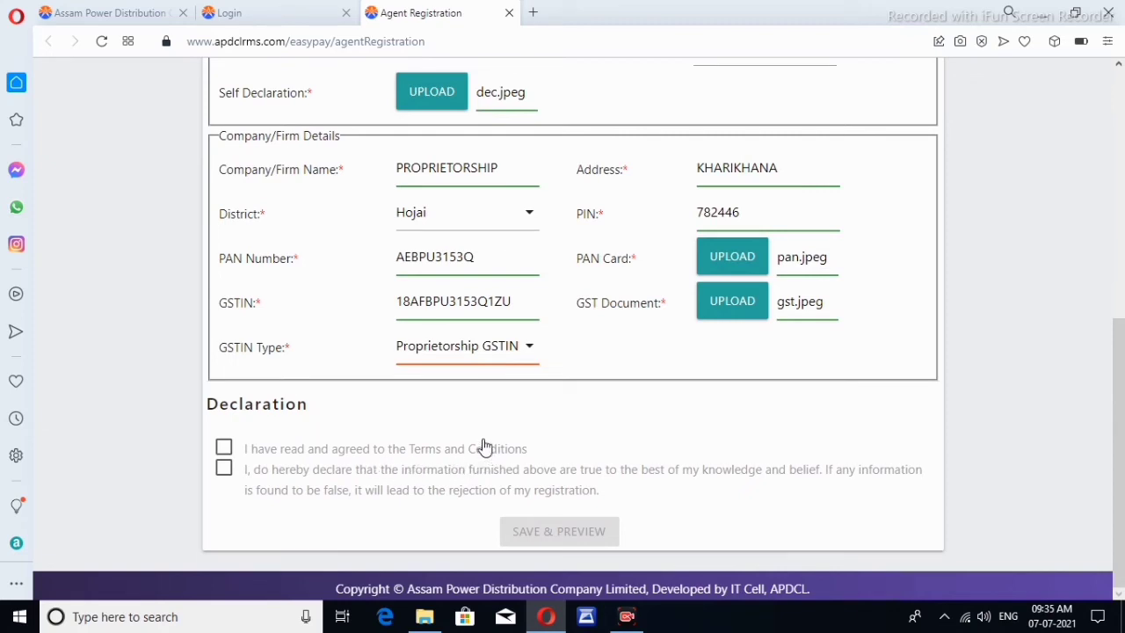
# Accept the terms and conditions and tick the information-is-true declaration
pyautogui.click(224, 449)
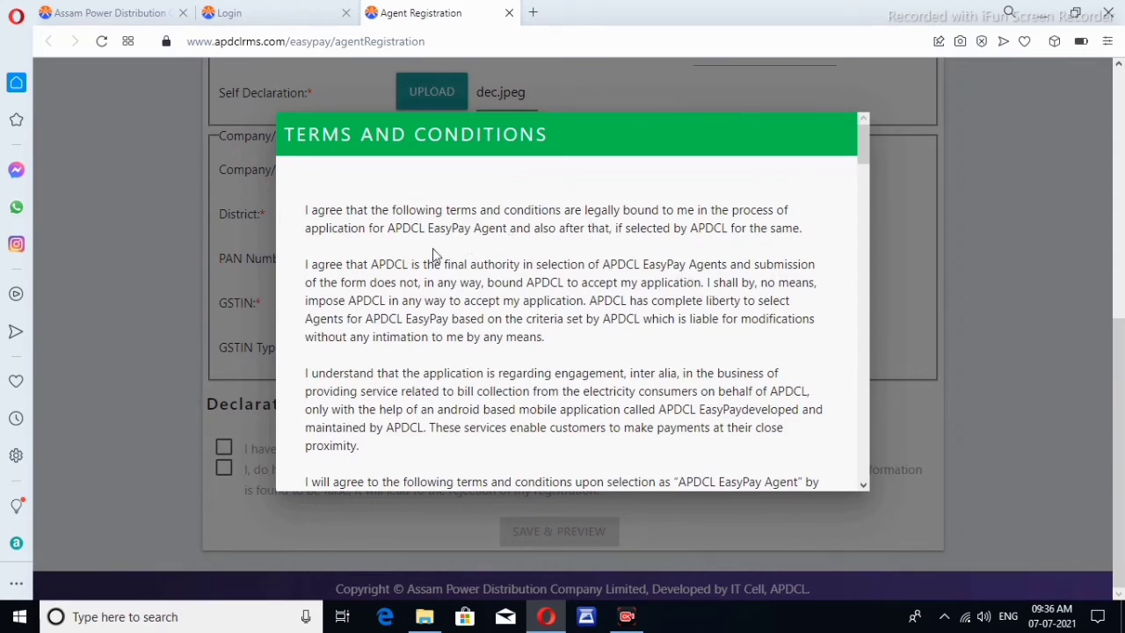
pyautogui.scroll(-10, 690, 260)
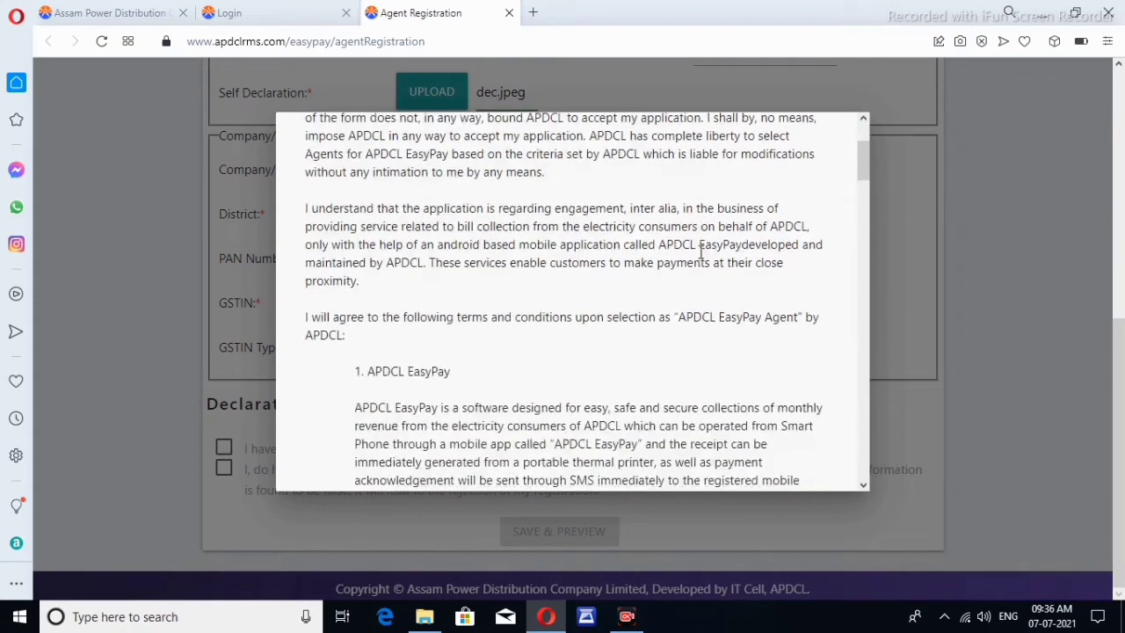
pyautogui.scroll(-10, 701, 253)
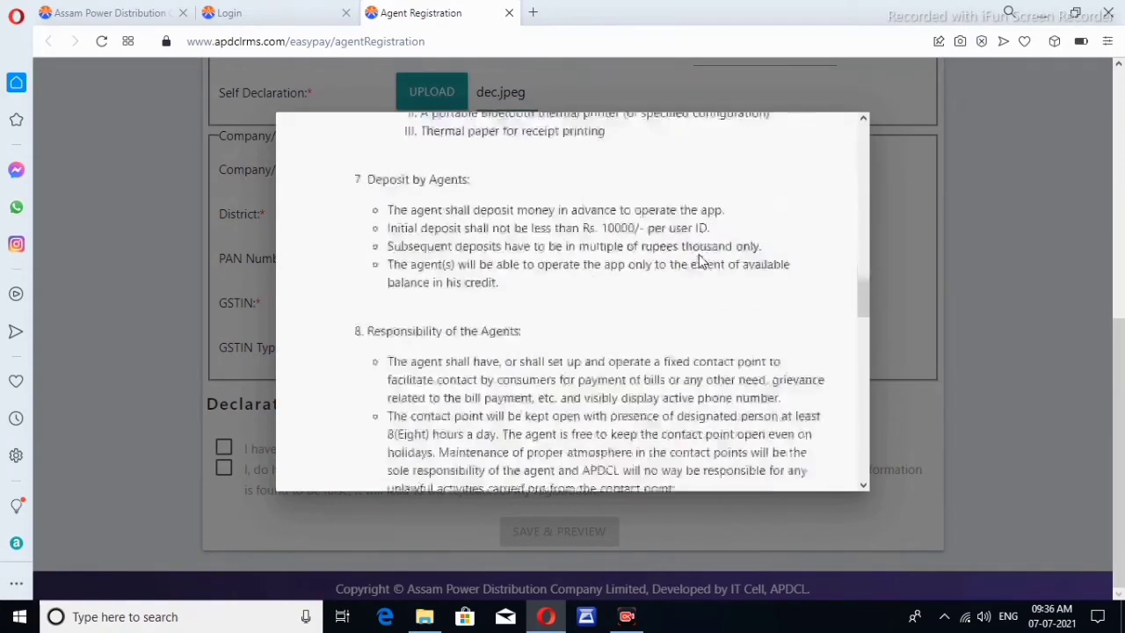
pyautogui.scroll(-10, 700, 252)
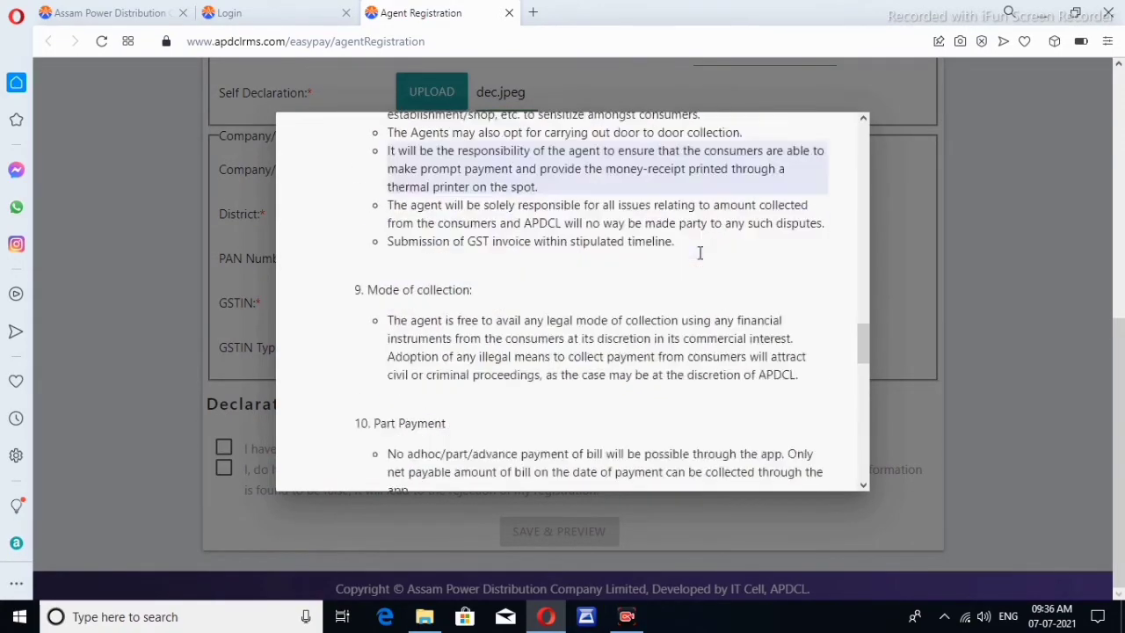
pyautogui.scroll(-10, 700, 252)
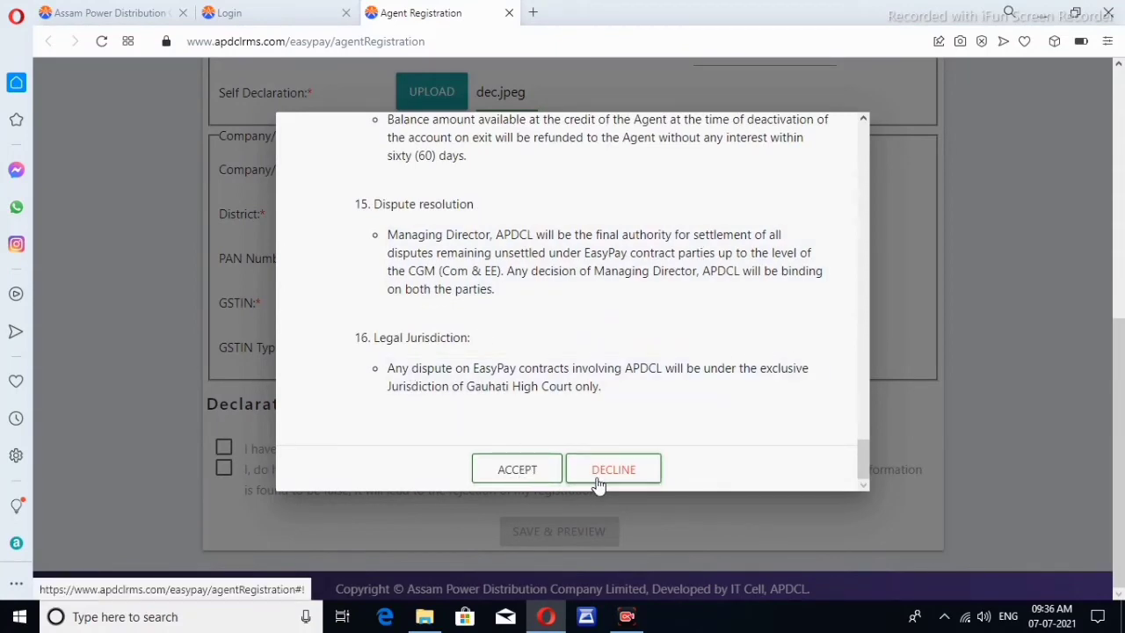
pyautogui.click(520, 473)
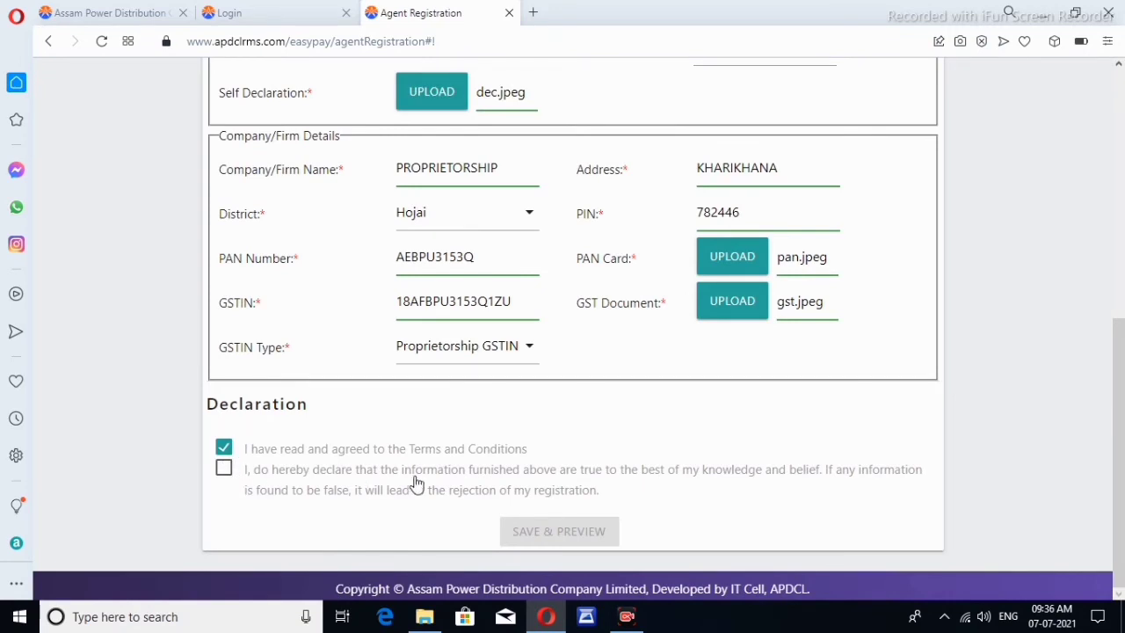
pyautogui.click(224, 472)
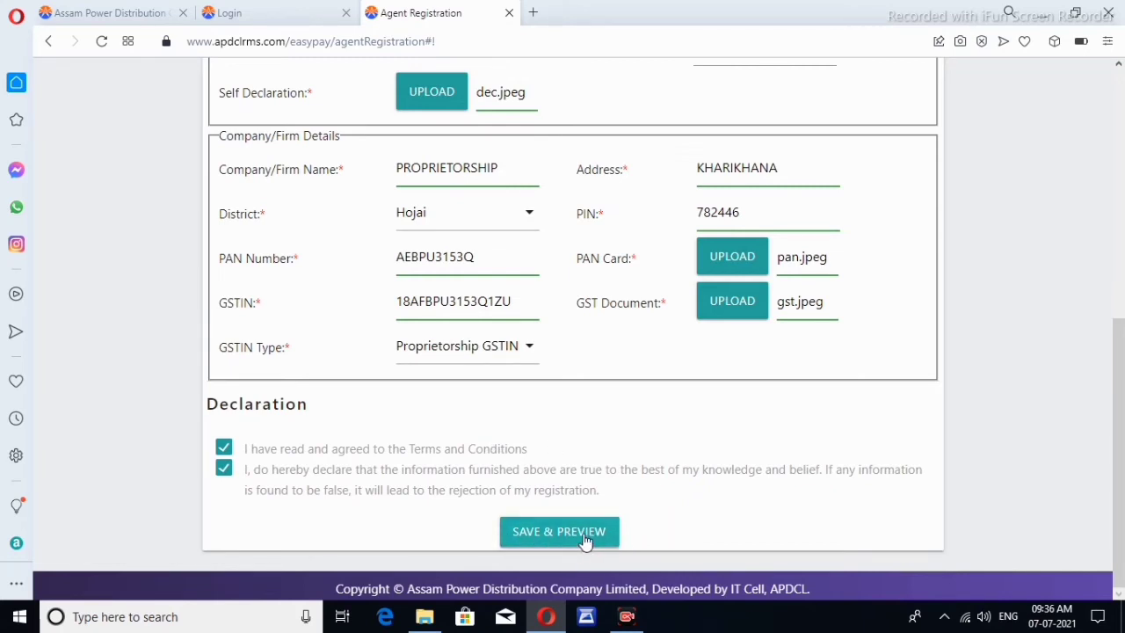
# Review the Agent Registration Preview and final-submit the application
pyautogui.click(585, 538)
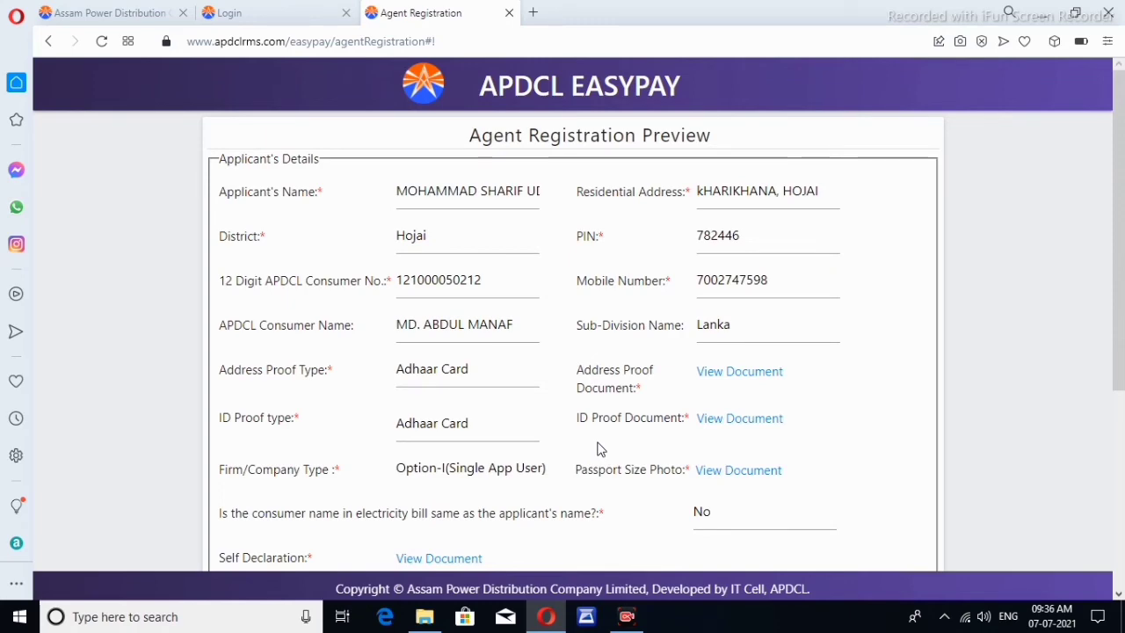
pyautogui.scroll(-2, 597, 448)
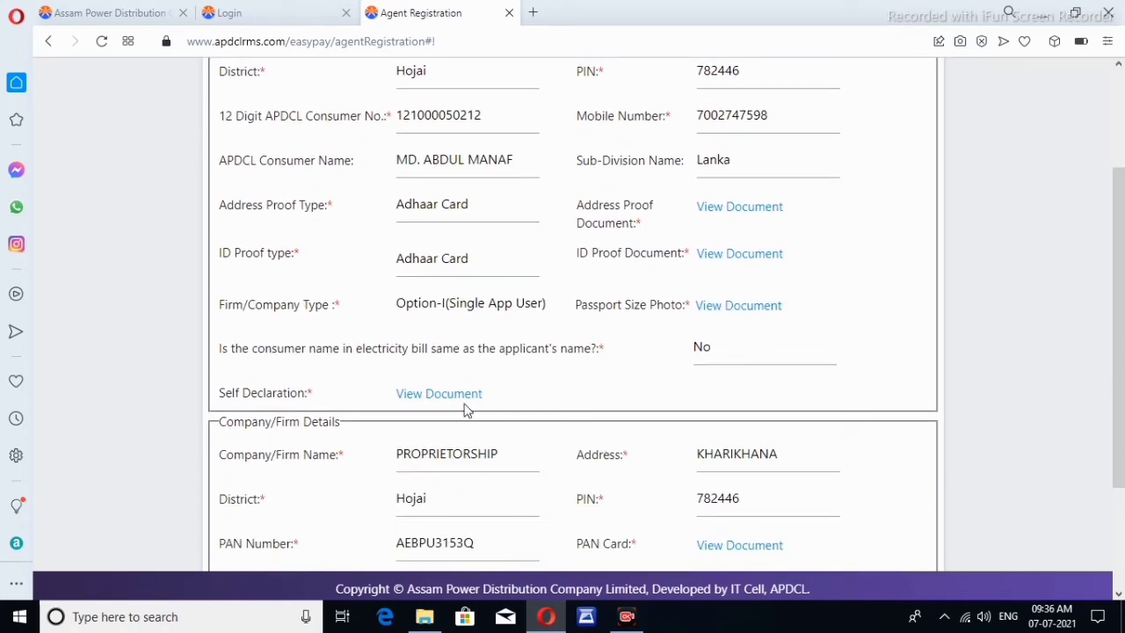
pyautogui.scroll(-2, 550, 401)
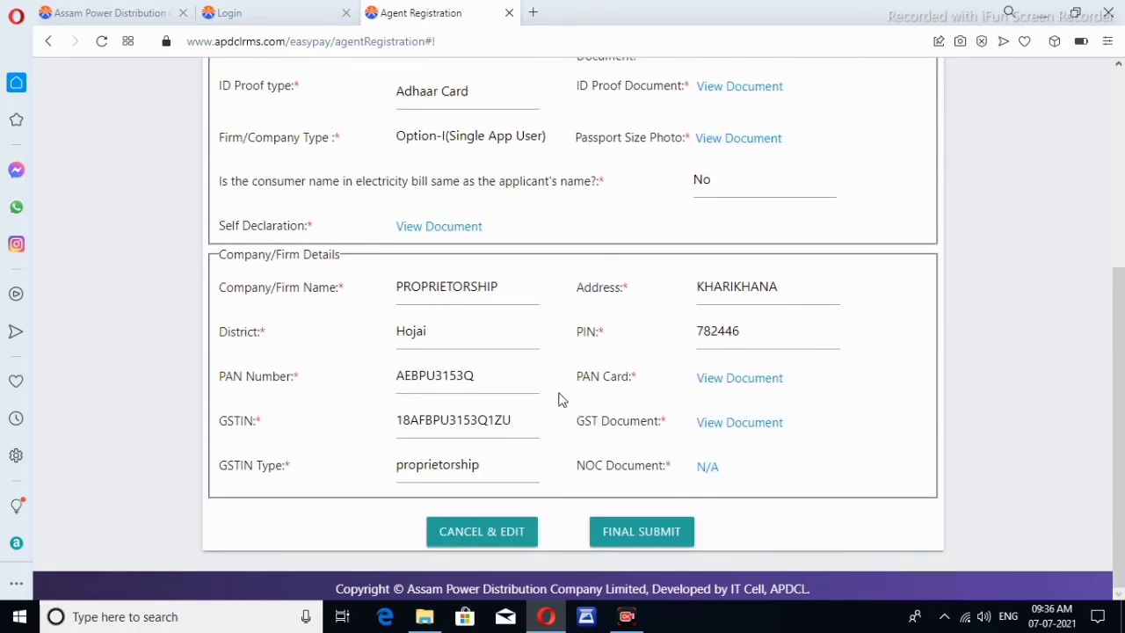
pyautogui.scroll(4, 589, 393)
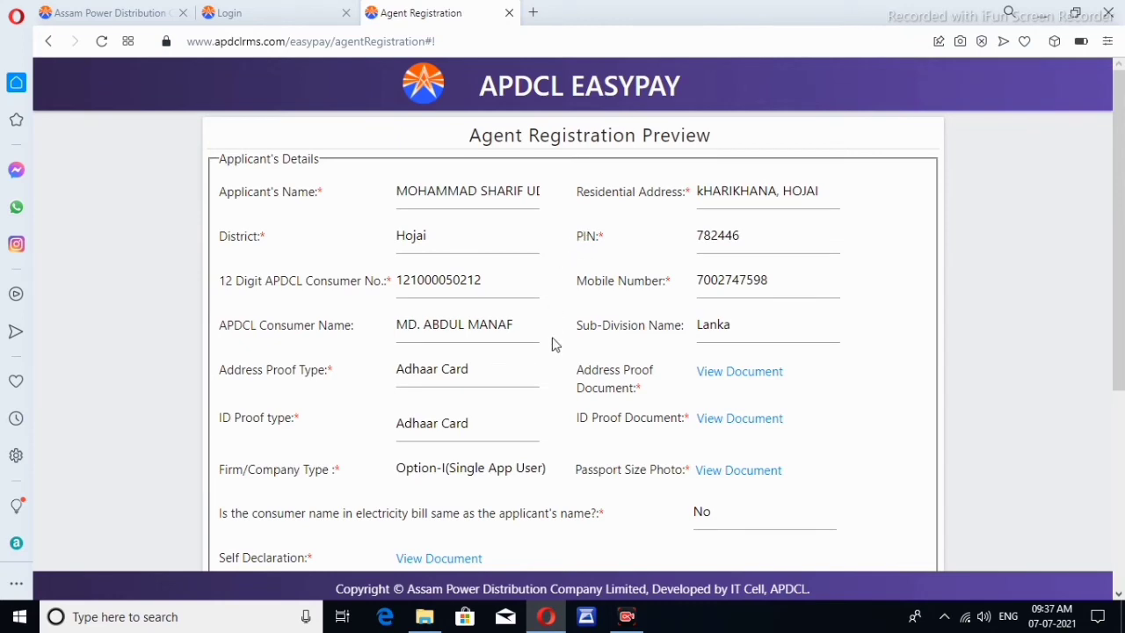
pyautogui.scroll(-2, 638, 341)
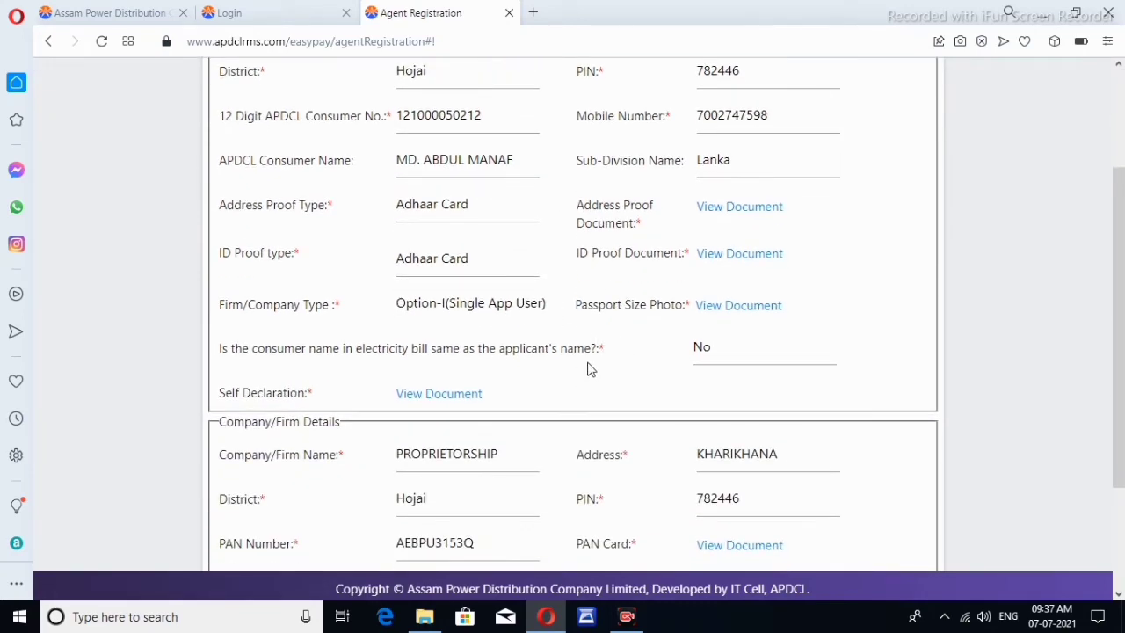
pyautogui.scroll(-2, 592, 369)
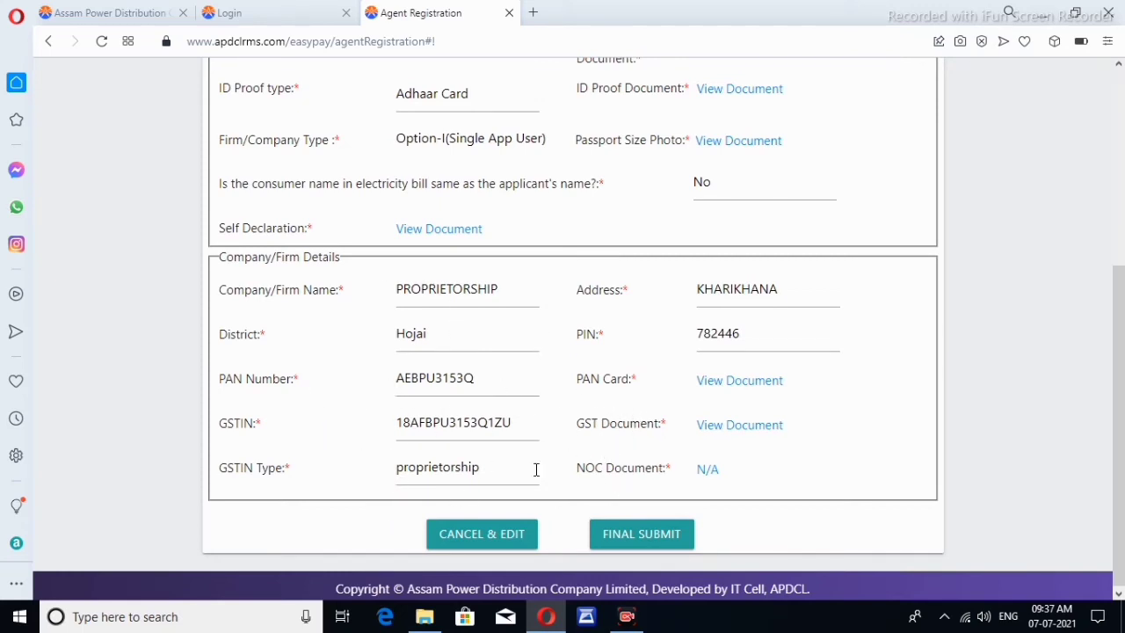
pyautogui.click(665, 545)
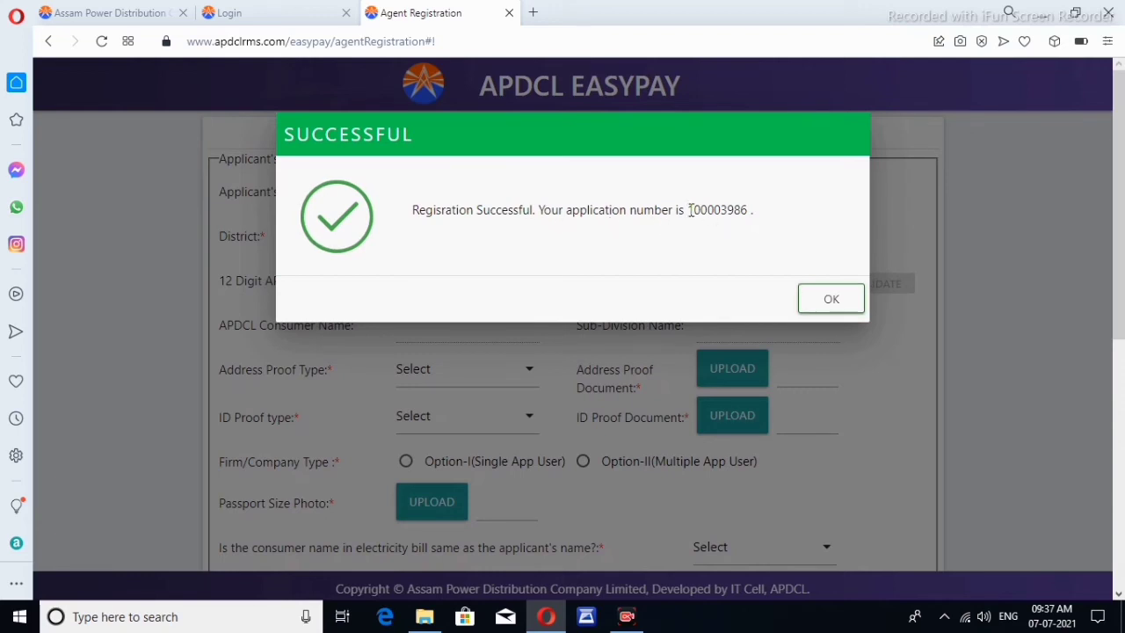
# Copy the new application number from the success message
pyautogui.moveTo(690, 210); pyautogui.dragTo(748, 210)
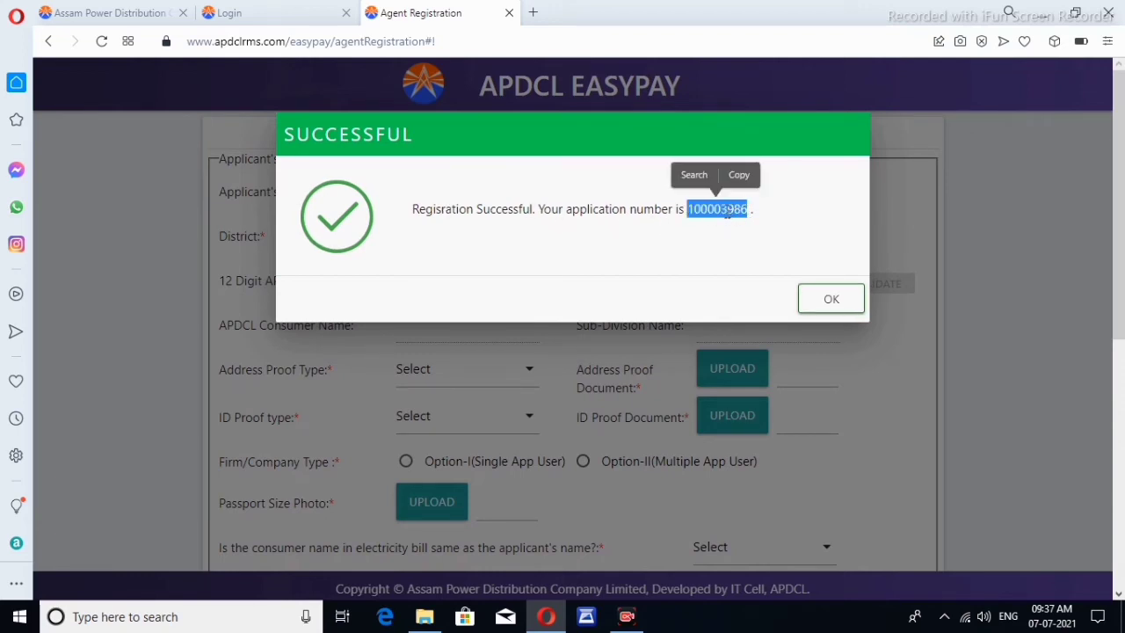
pyautogui.click(737, 175)
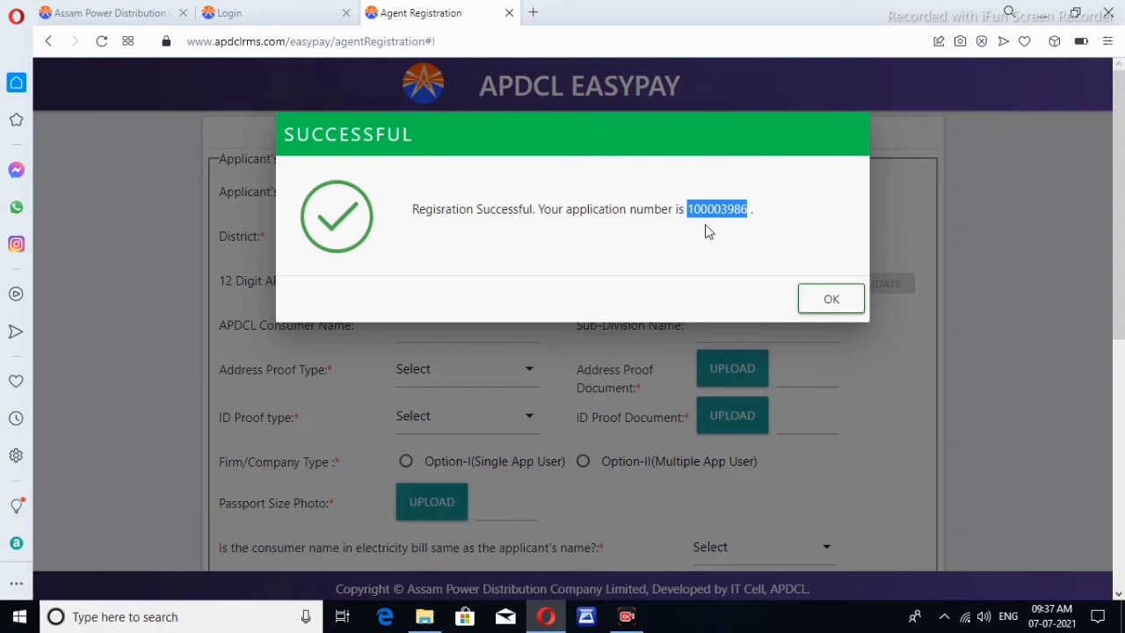
pyautogui.click(904, 580)
# Dismiss the success message, leaving the Agent Registration Form blank
pyautogui.click(840, 305)
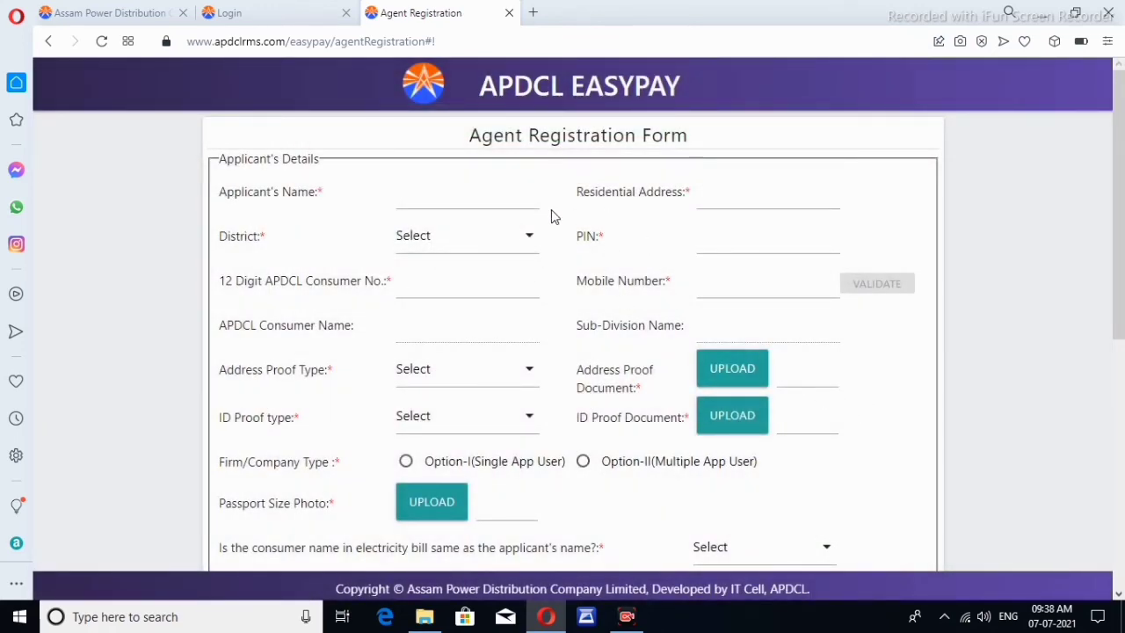
pyautogui.scroll(-5, 636, 289)
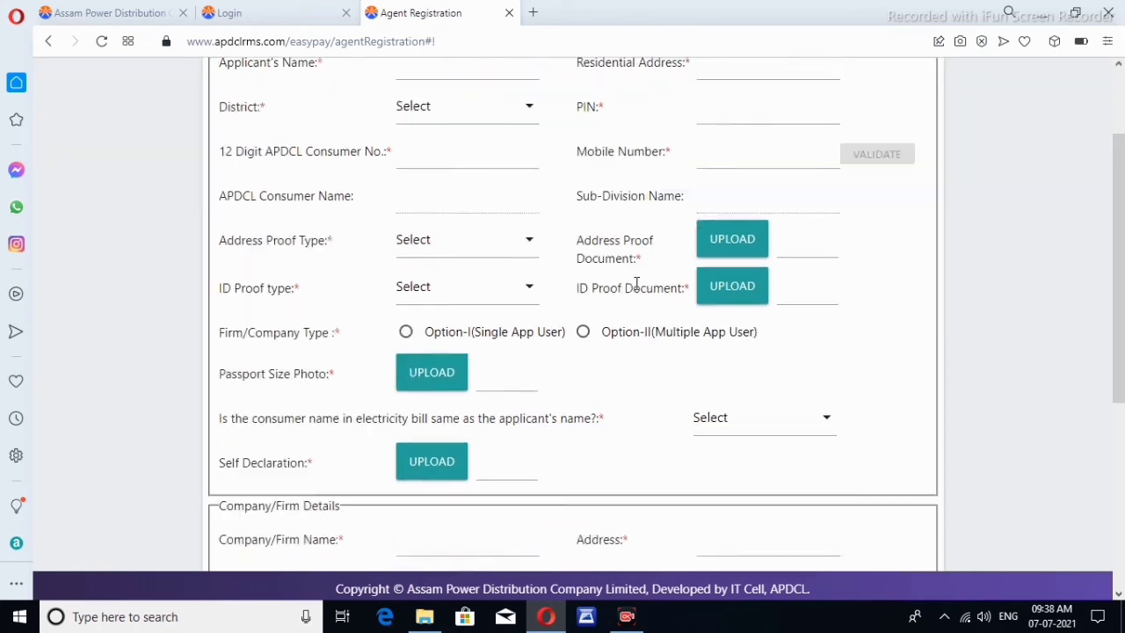
pyautogui.scroll(4, 636, 292)
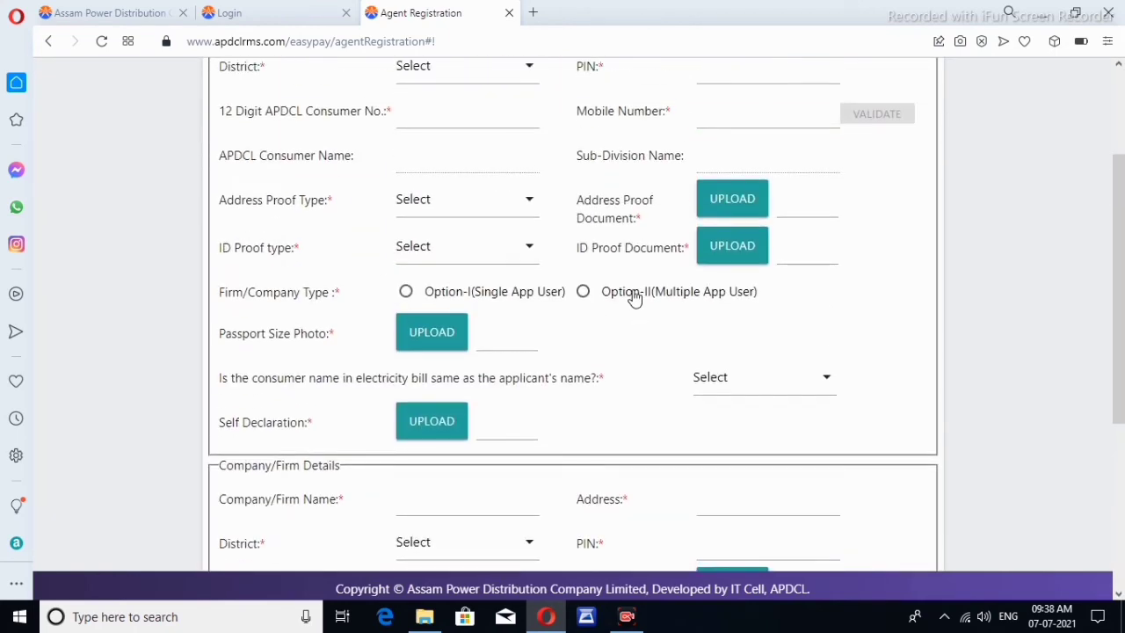
pyautogui.scroll(1, 635, 294)
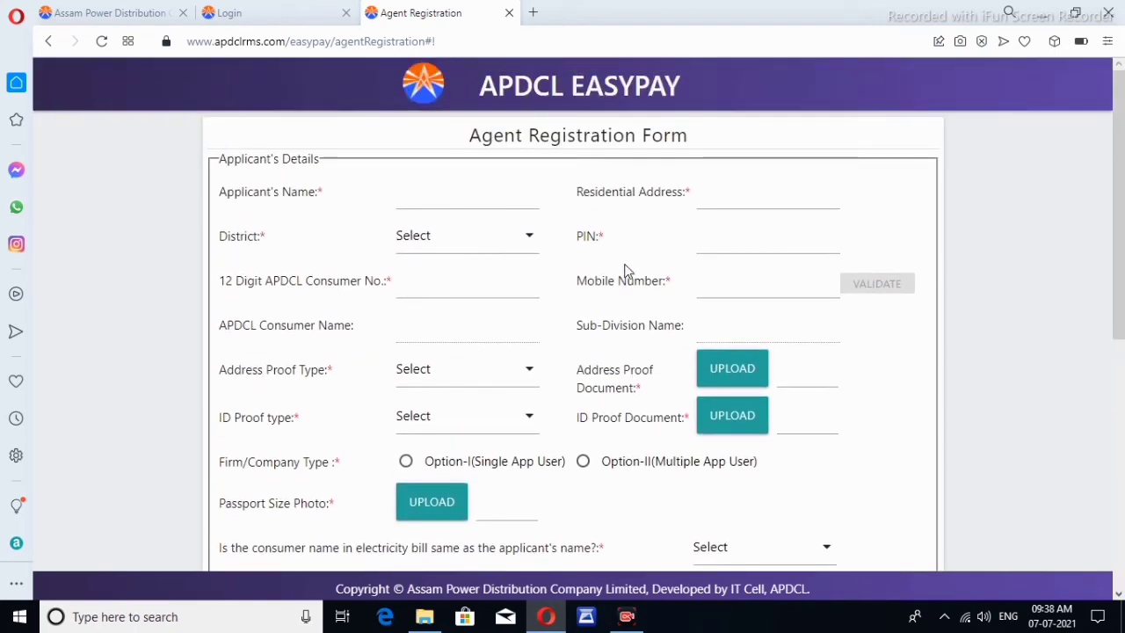
# Look up the pasted application number via Know Your Application Status, showing Application Received
pyautogui.click(296, 20)
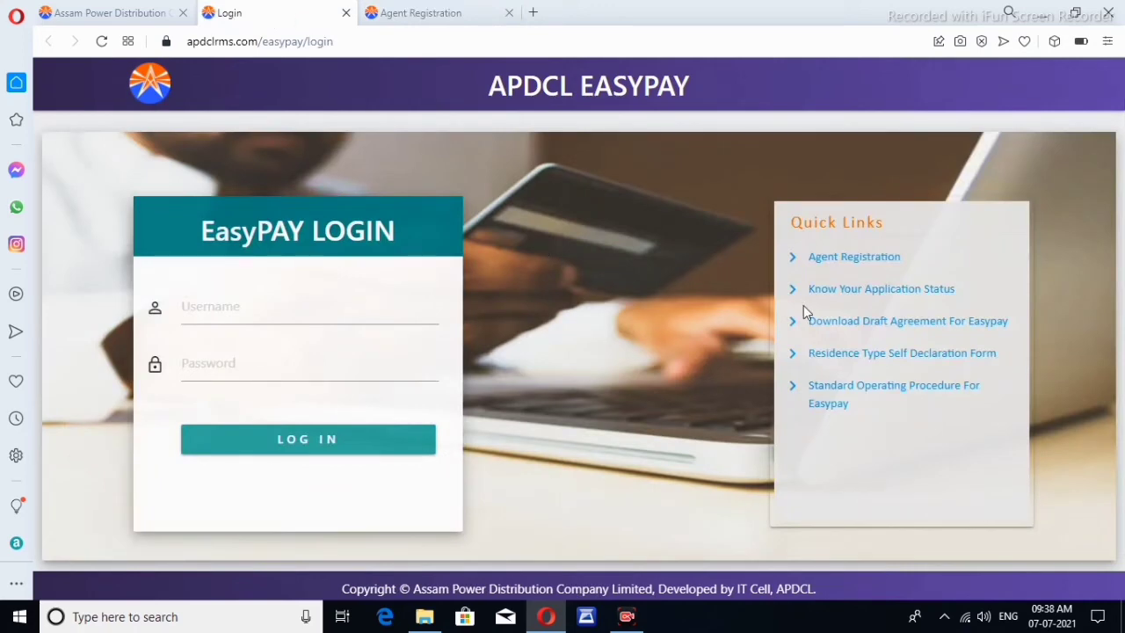
pyautogui.click(899, 293)
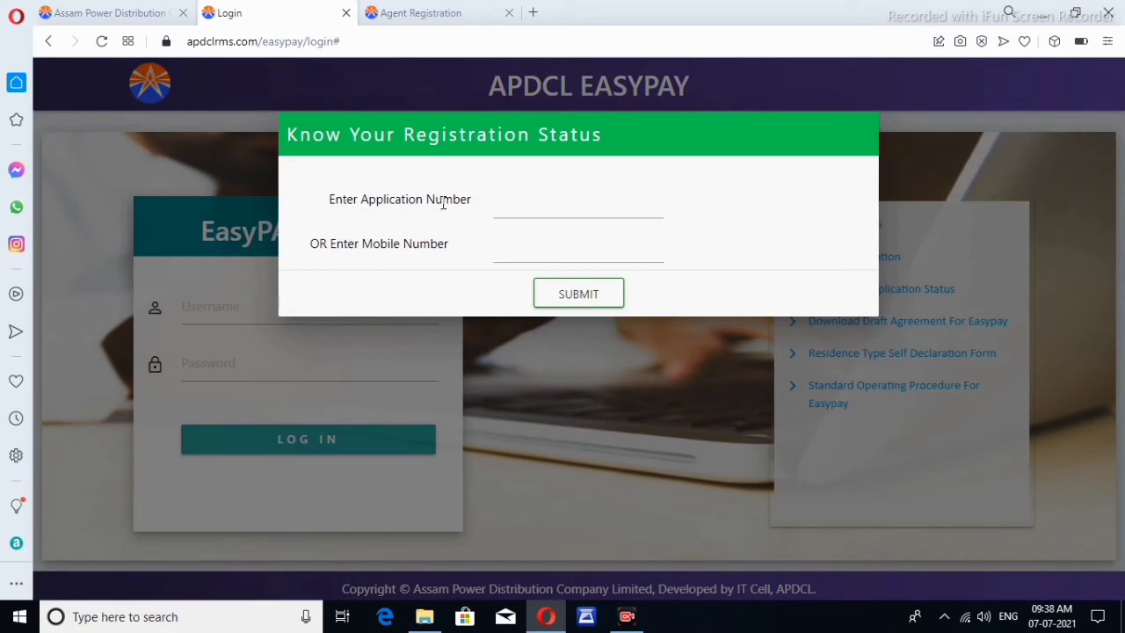
pyautogui.click(523, 200)
pyautogui.rightClick(527, 205)
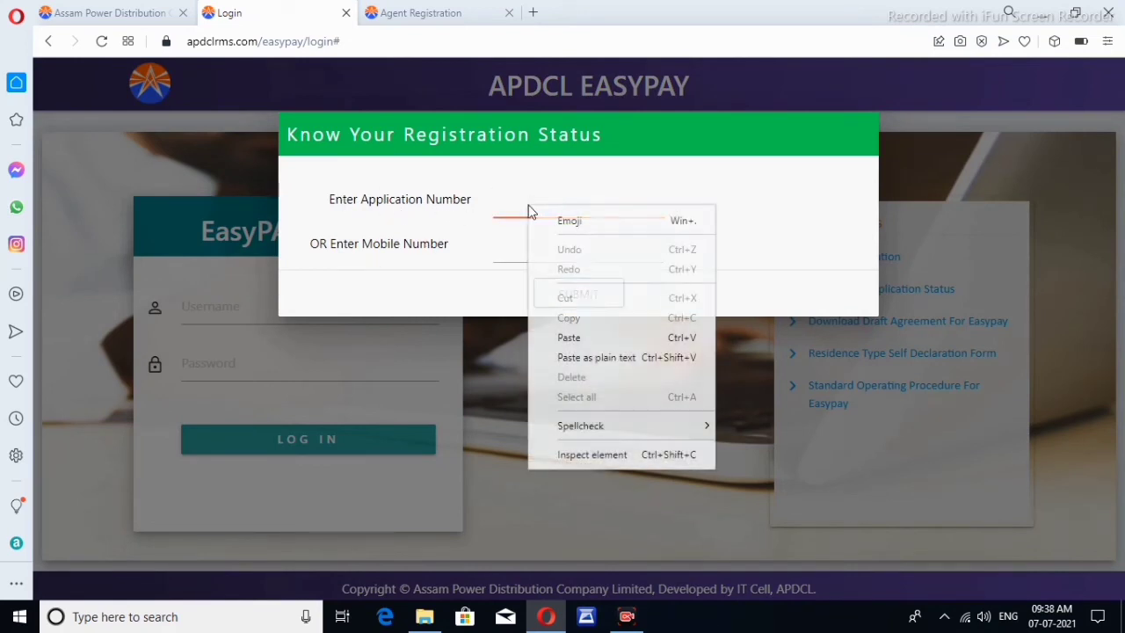
pyautogui.click(578, 338)
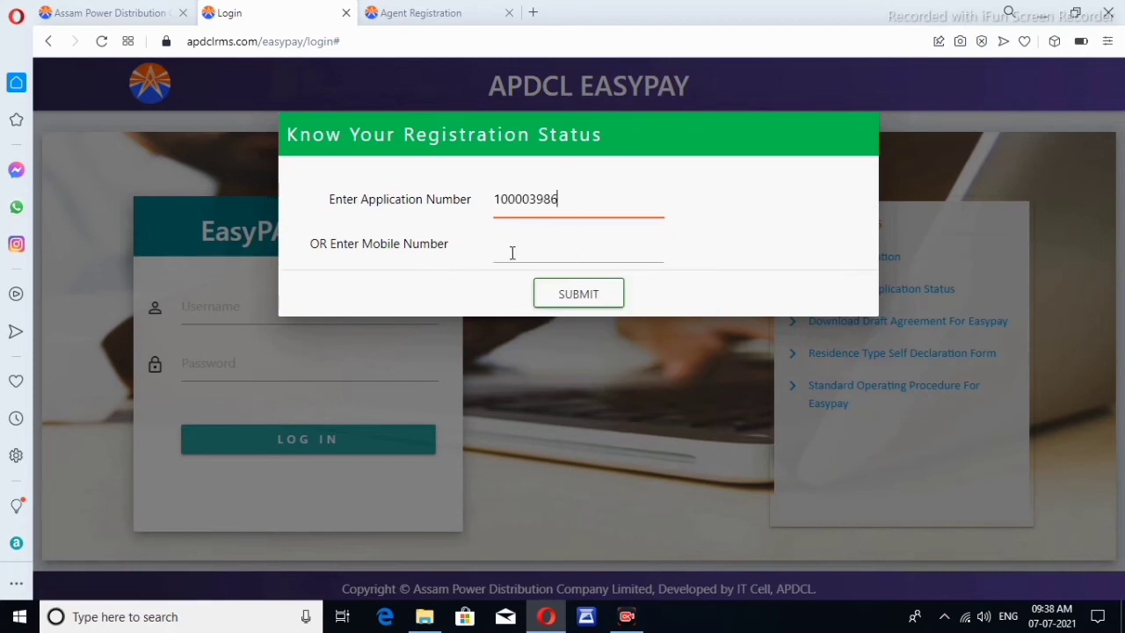
pyautogui.click(578, 294)
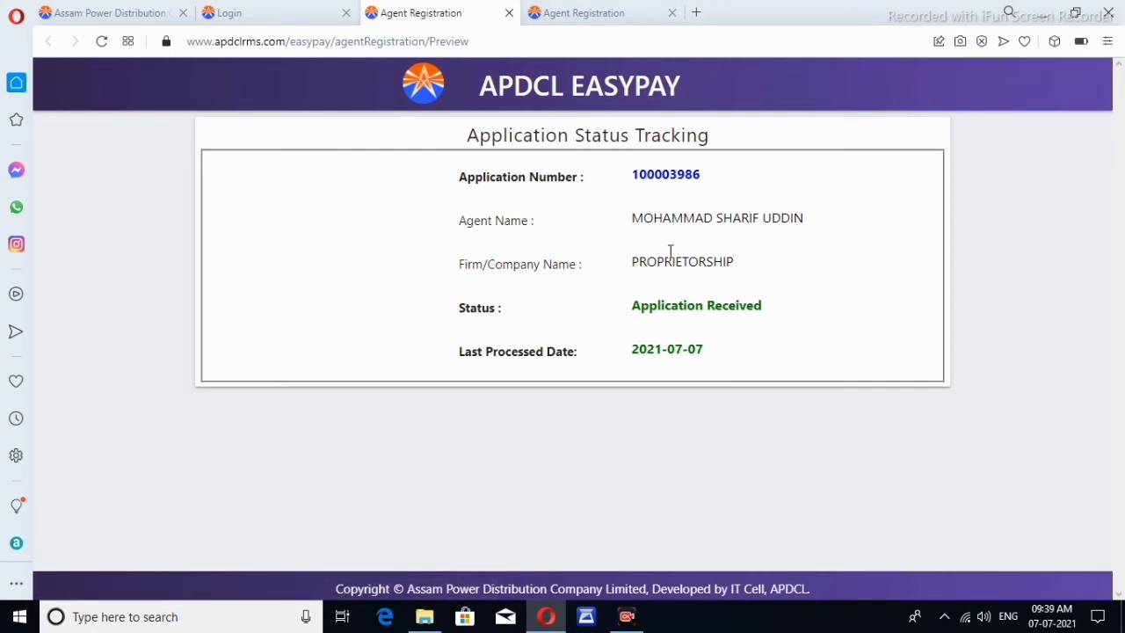
# Return from the status page to the Assam Power Distribution website tab
pyautogui.click(582, 13)
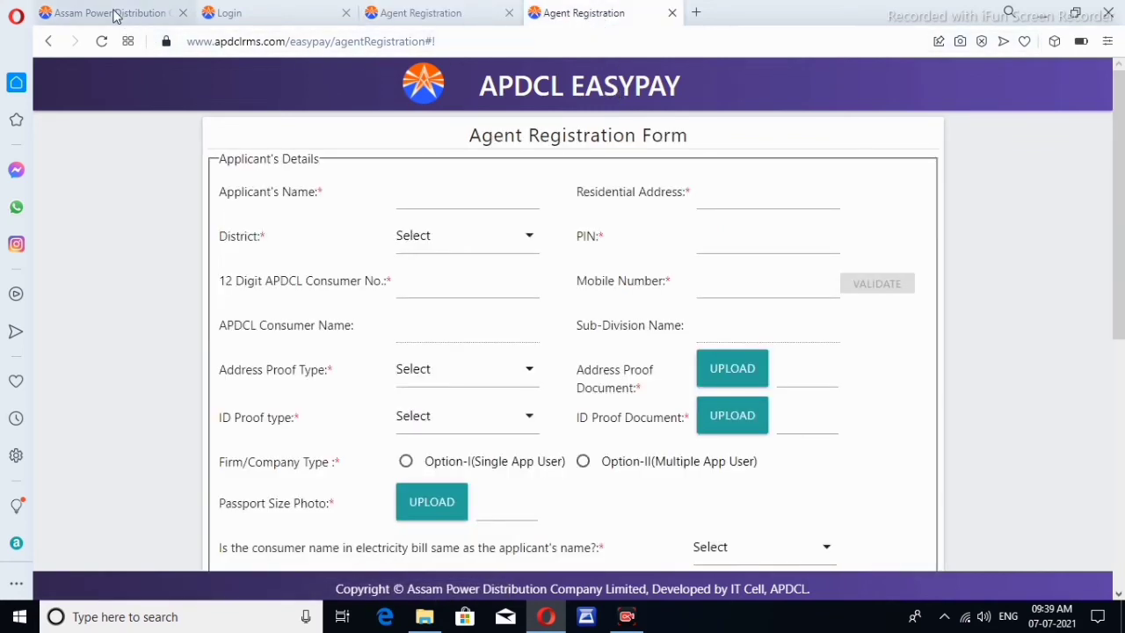
pyautogui.click(113, 13)
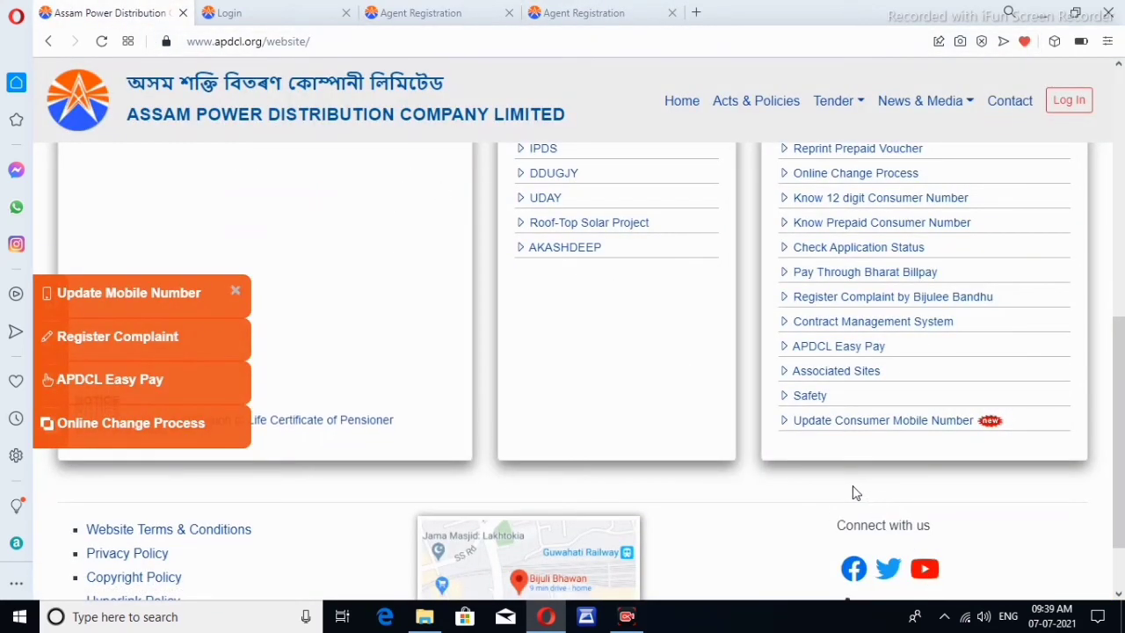